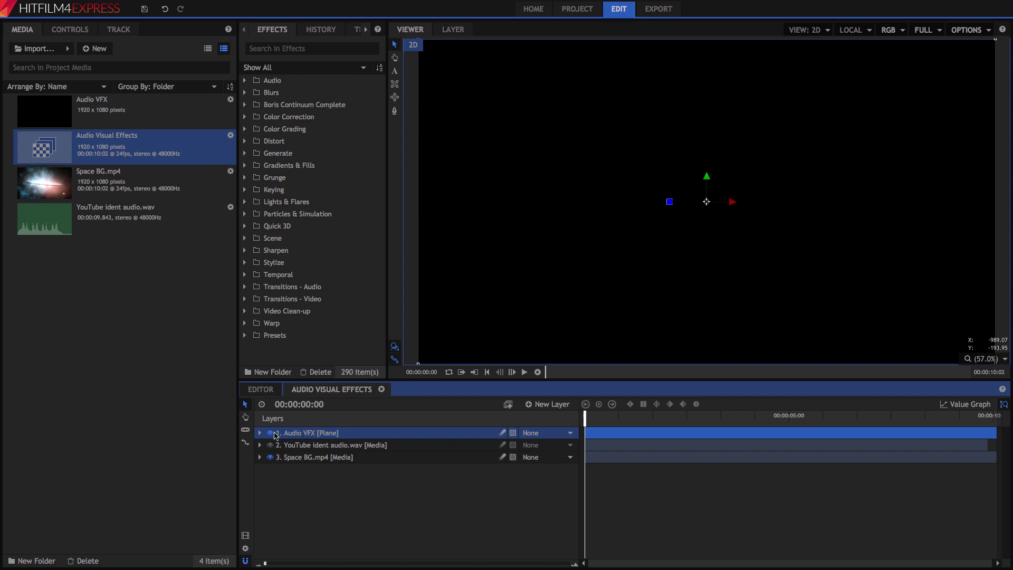
Find the Audio Spectrum effect and apply it to the Audio VFX plane layer.
click(271, 433)
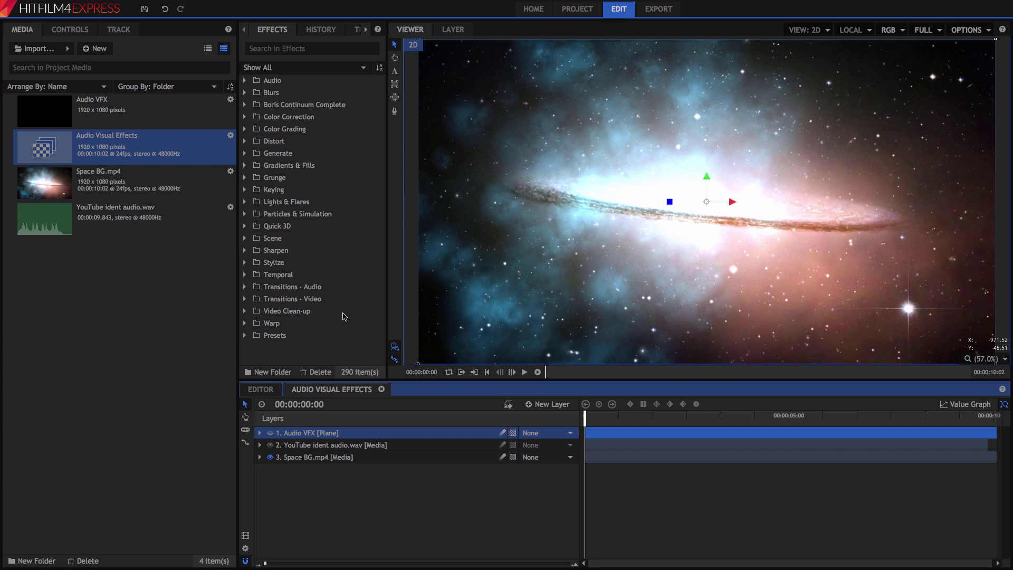
click(270, 433)
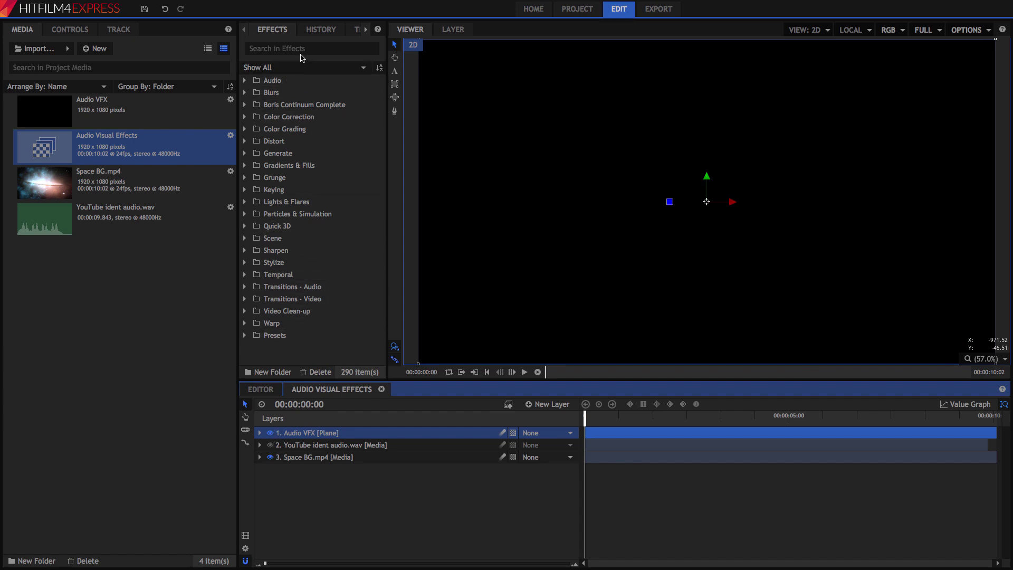
click(304, 49)
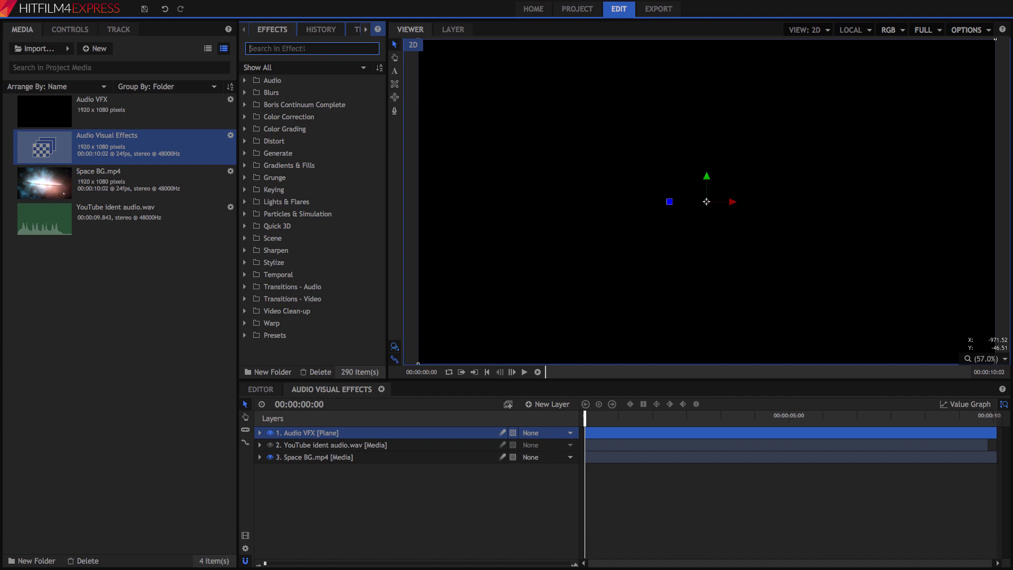
text(Audio Spectrum)
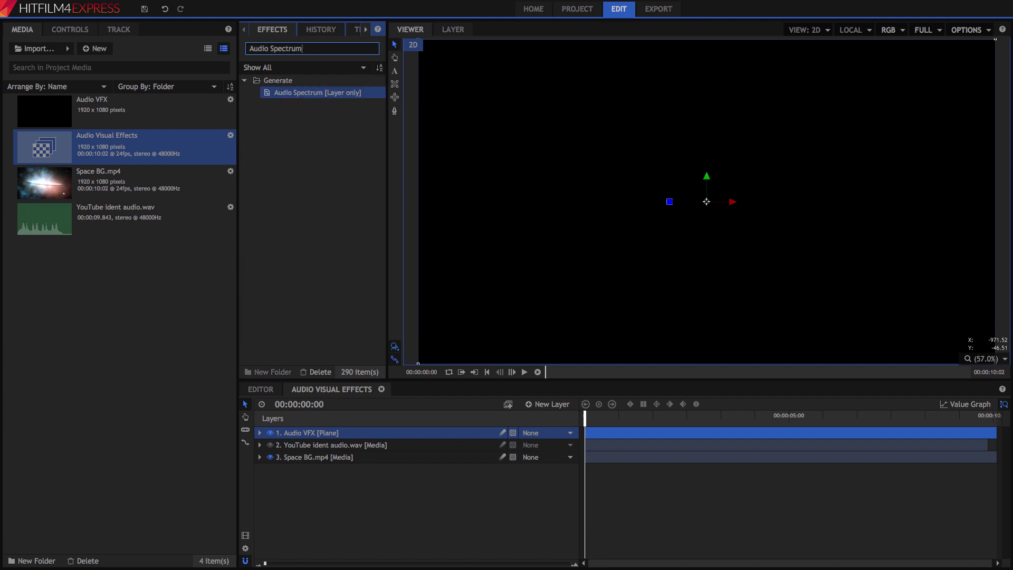
drag(306, 100, 307, 436)
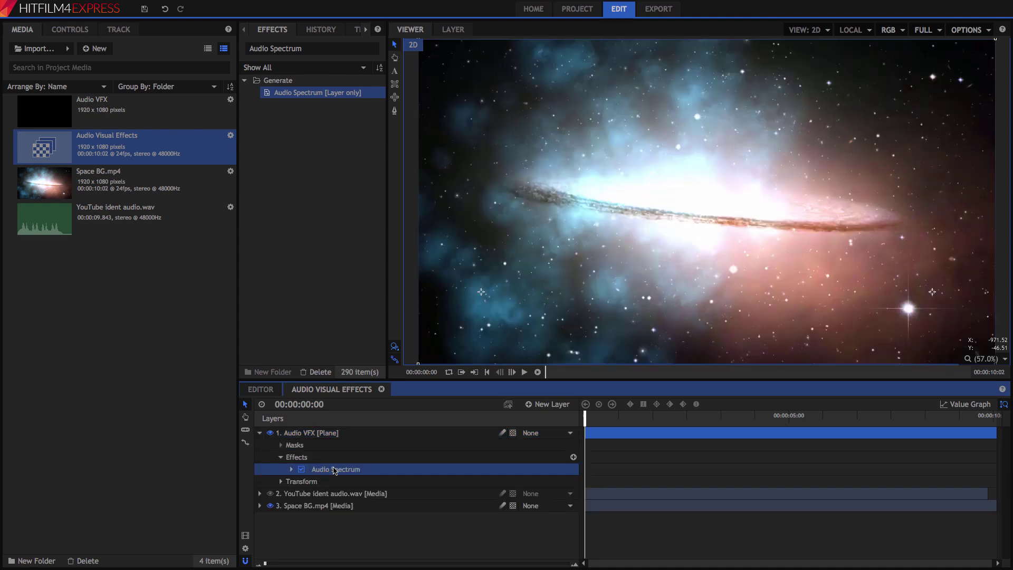
Go to 00:00:04:00 and set the Audio Spectrum's audio layer to YouTube ident audio.wav.
drag(582, 417, 749, 424)
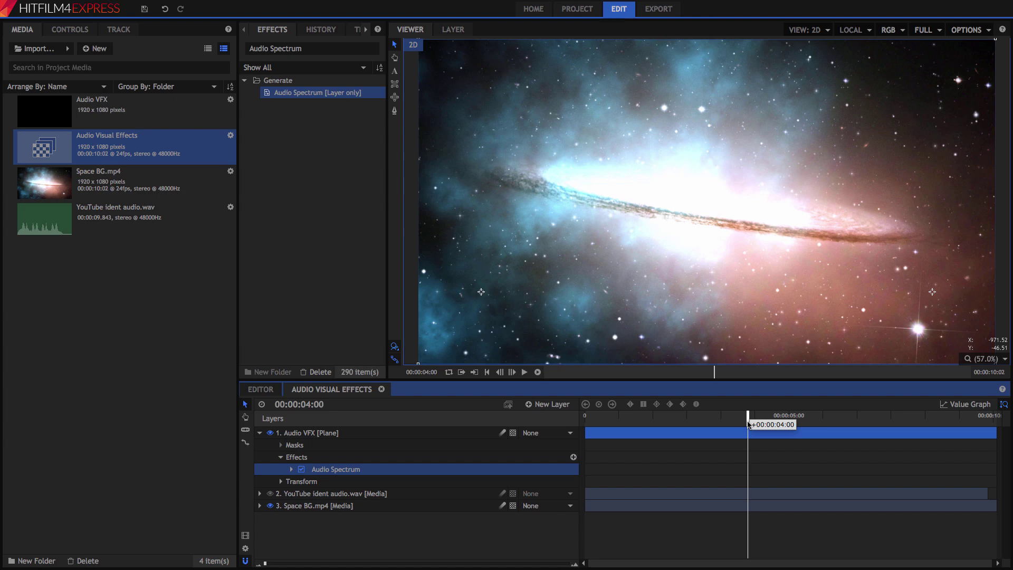
double_click(339, 470)
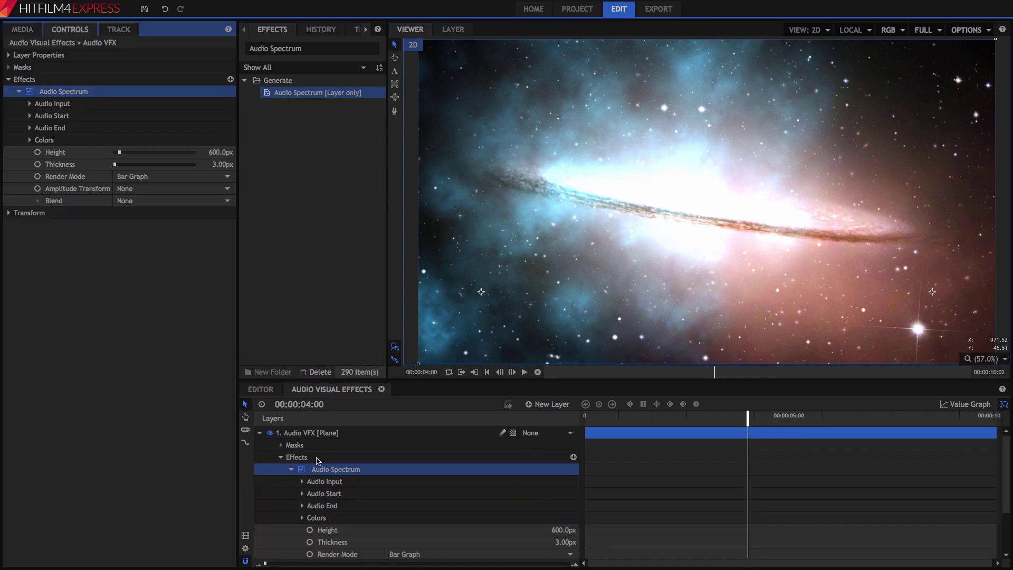
click(29, 103)
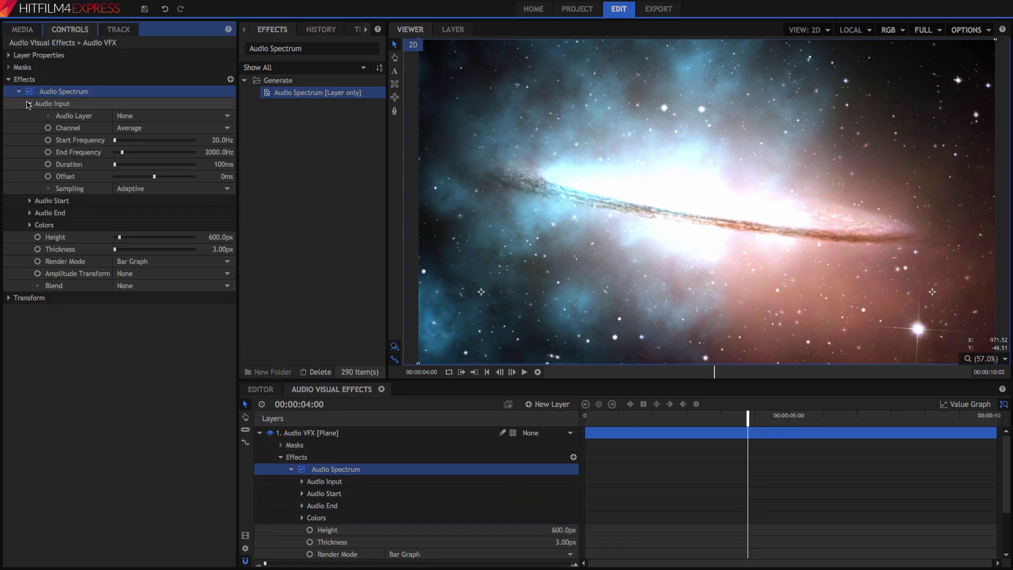
click(164, 116)
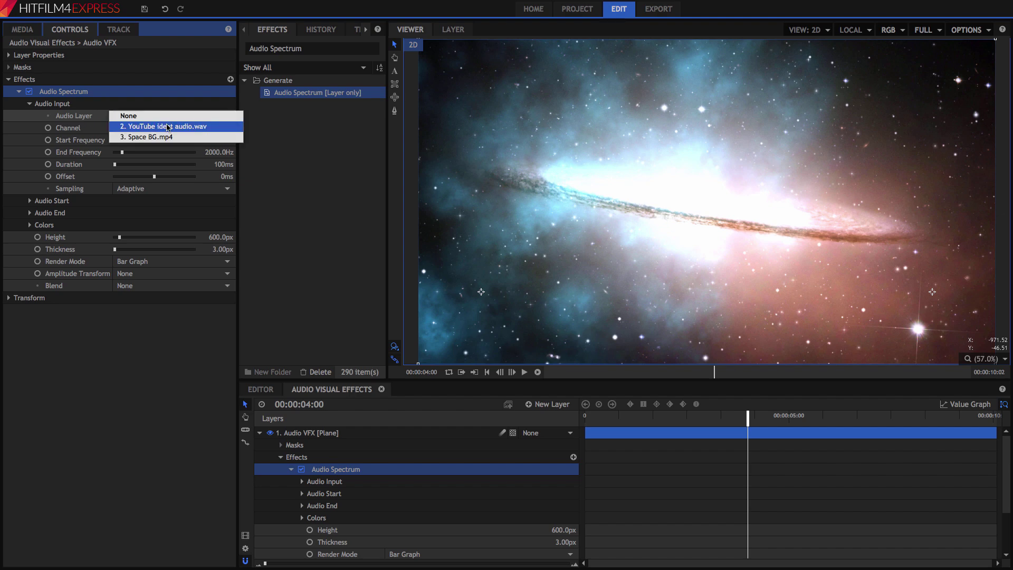
click(168, 127)
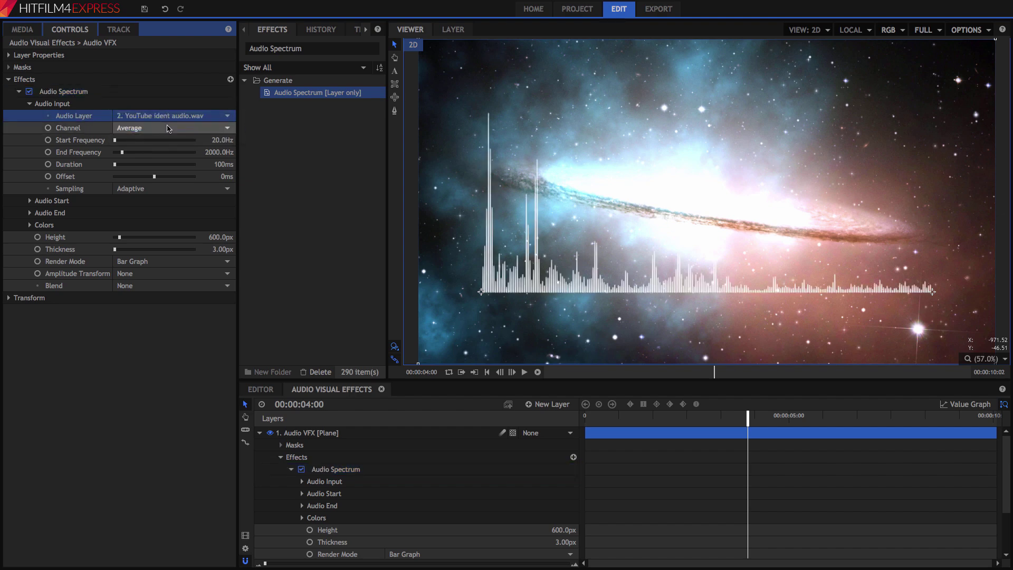
mouse_move(749, 417)
mouse_down()
mouse_move(694, 417)
mouse_move(747, 417)
mouse_up()
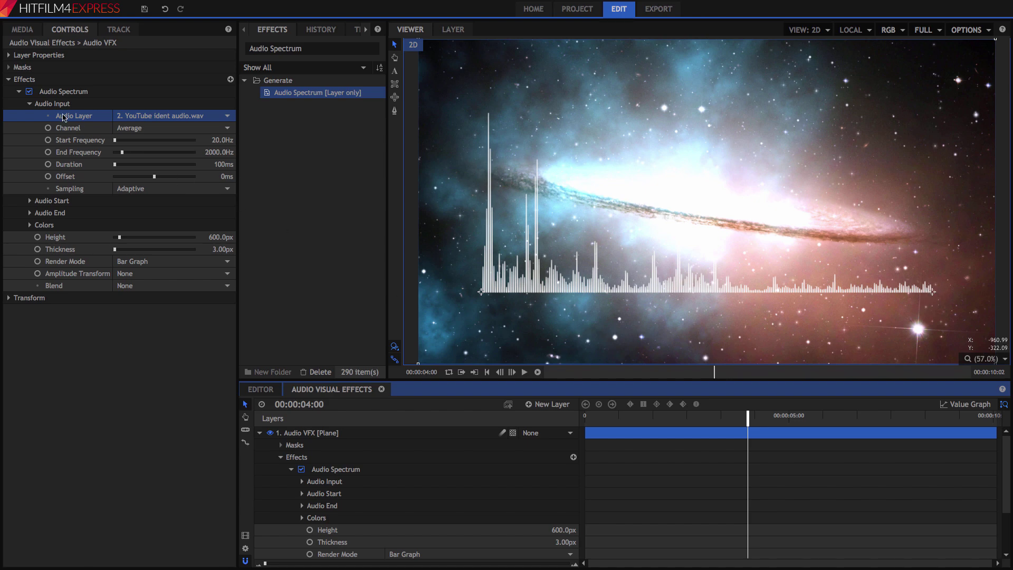
Raise the end frequency in the Audio Spectrum's audio input settings.
drag(122, 152, 130, 152)
click(189, 193)
click(134, 199)
click(163, 200)
drag(224, 201, 227, 200)
click(30, 104)
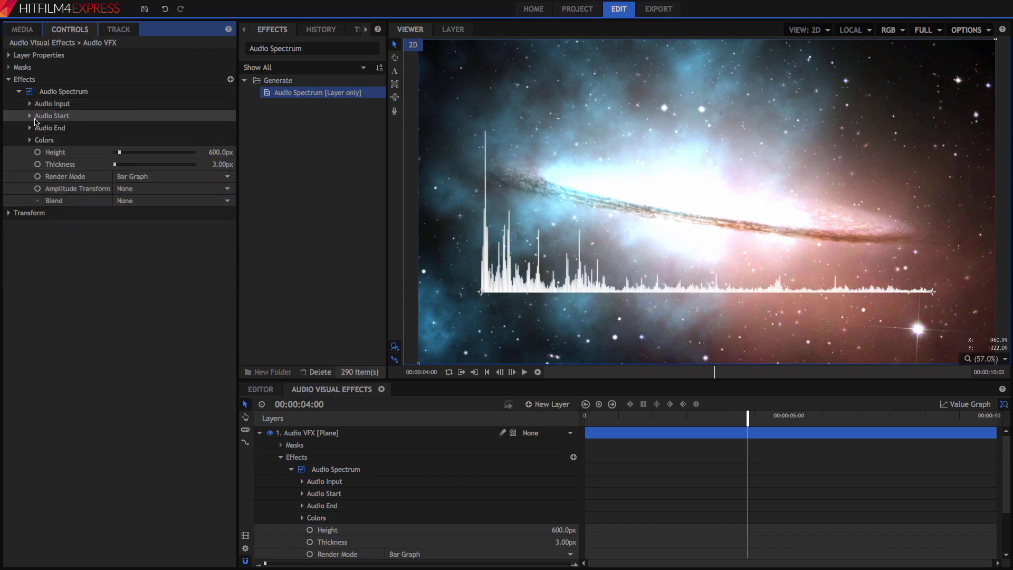
Set the Audio Spectrum's start position to -960, 0.
click(31, 116)
click(30, 152)
drag(192, 127, 80, 128)
click(220, 125)
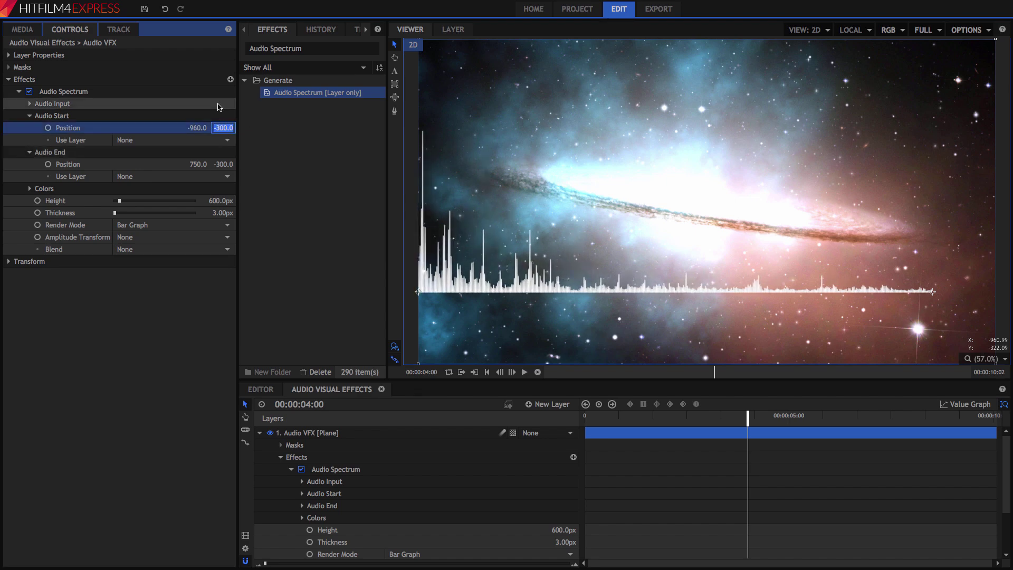
text(0)
key(Return)
Set the Audio Spectrum's end position to 960, 0.
drag(933, 291, 995, 200)
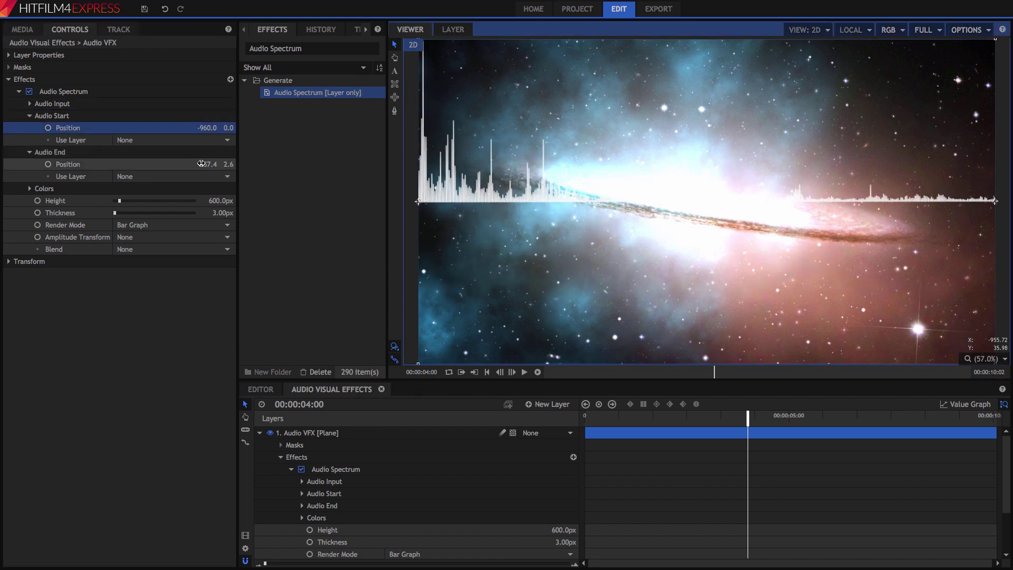
click(198, 164)
text(960)
key(Return)
click(228, 163)
text(0)
key(Return)
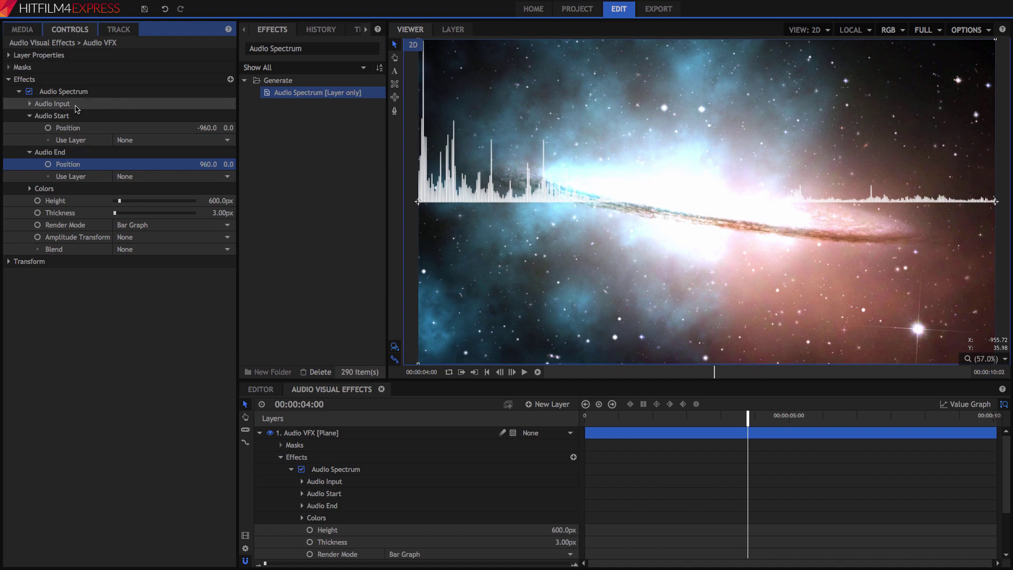
Give the Audio Spectrum the Negative color preset and set its color interpolation to Amplitude.
click(162, 140)
click(162, 140)
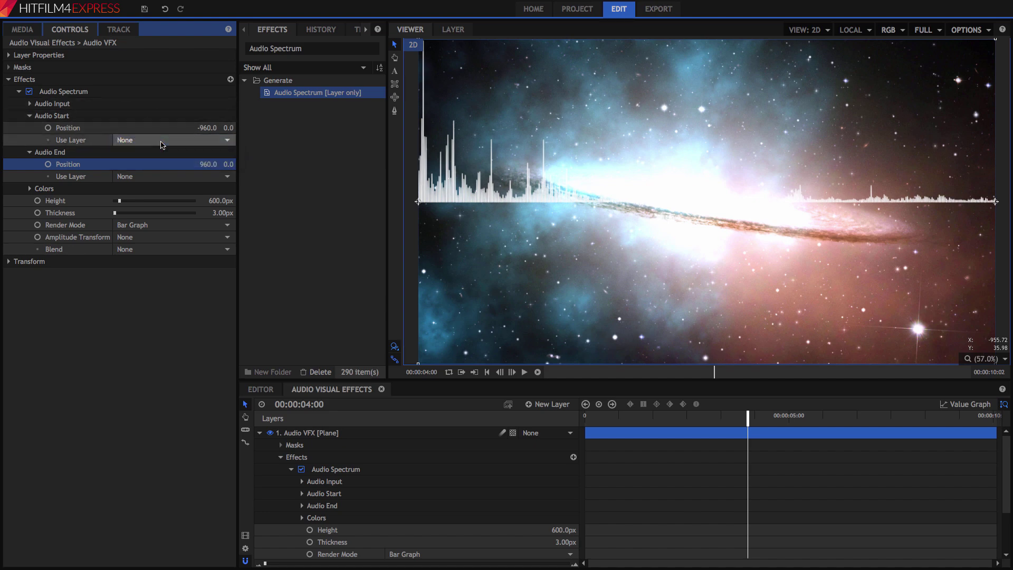
click(30, 115)
click(29, 128)
click(31, 140)
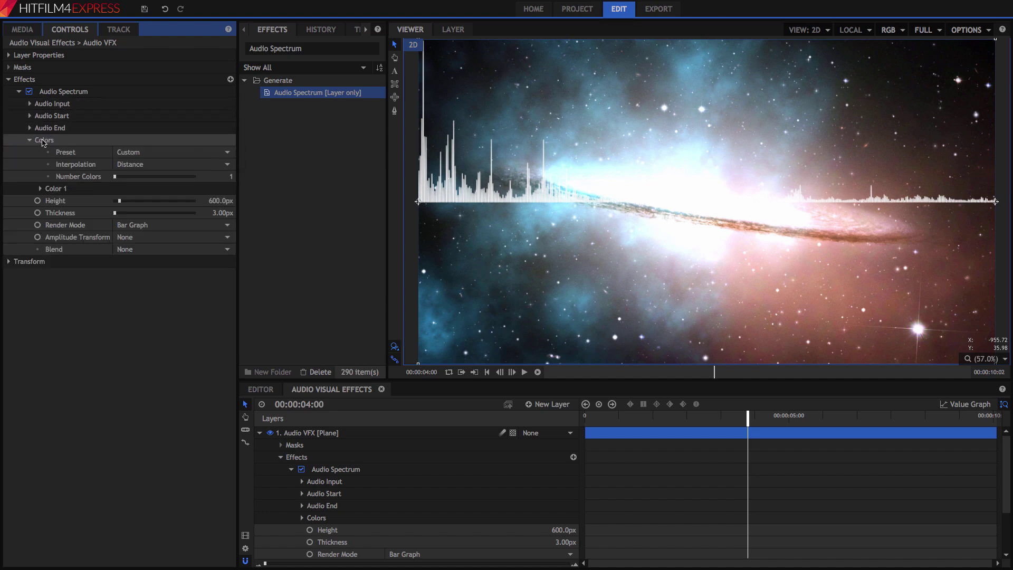
click(162, 153)
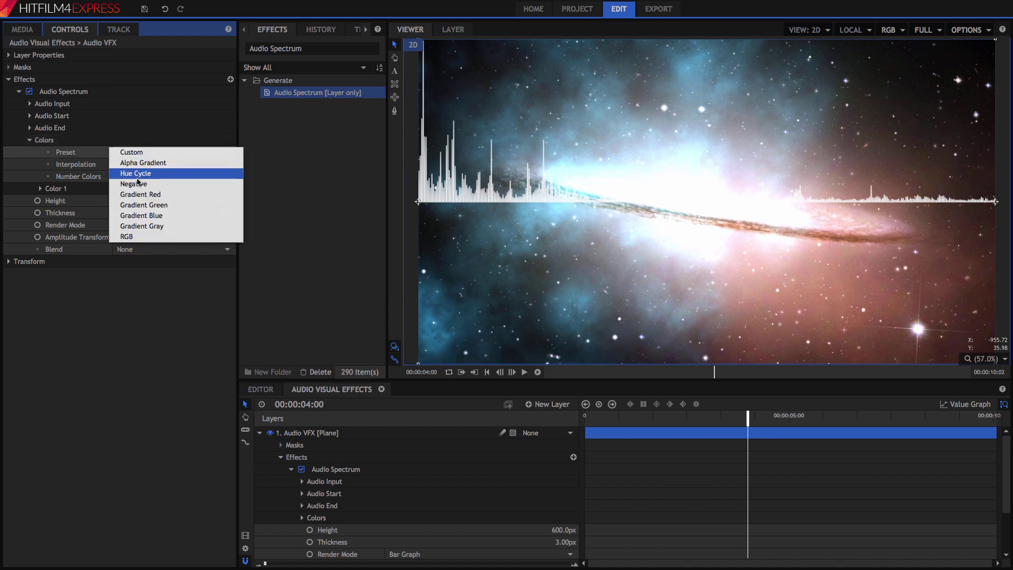
click(136, 184)
click(148, 164)
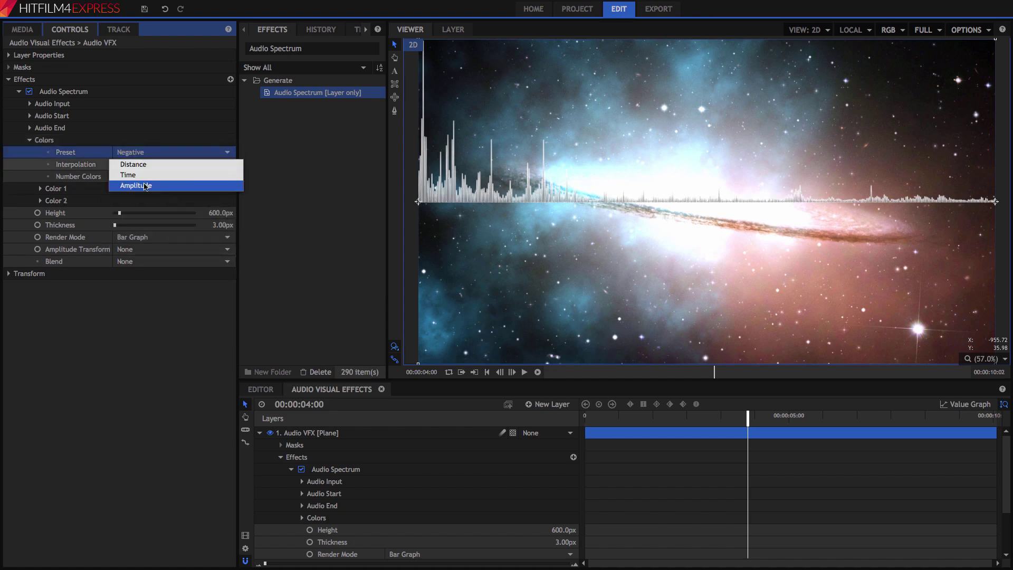
click(145, 186)
Sample Color 2 of the spectrum from the dark blue nebula area of the background in the viewer.
click(41, 188)
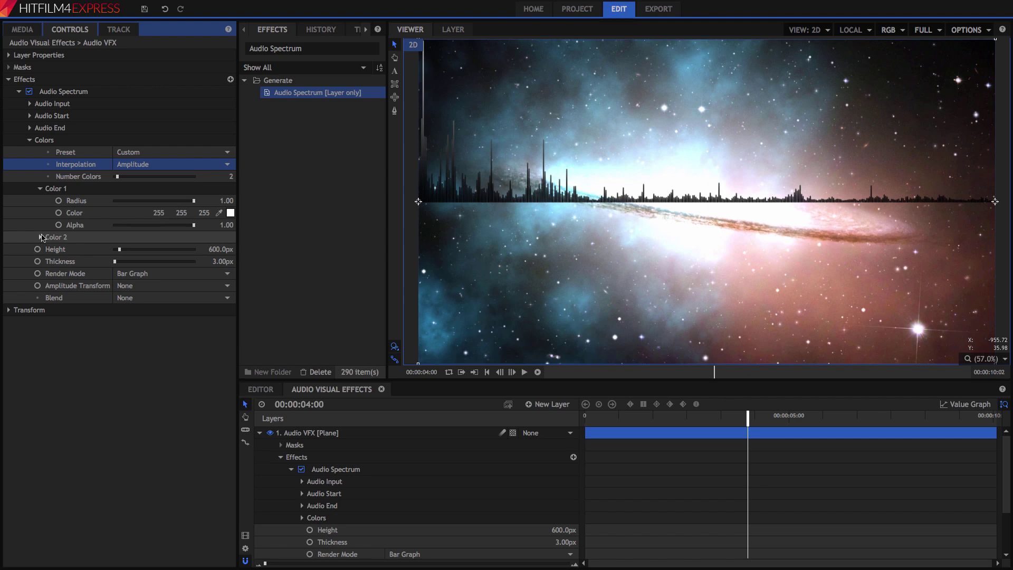
click(41, 238)
drag(219, 262, 532, 289)
click(30, 140)
Set the spectrum's height to 500 px and its thickness to 7 px.
drag(119, 152, 117, 153)
click(217, 164)
text(5)
key(Return)
text(7)
key(Return)
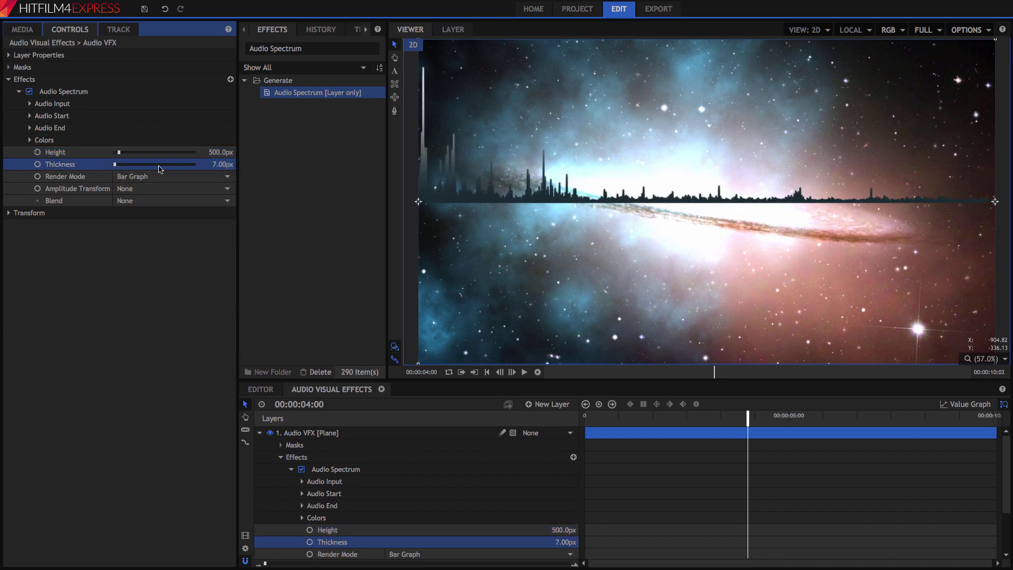
Try the Fill, Lines and Points render modes on the spectrum and return it to Bar Graph.
click(173, 177)
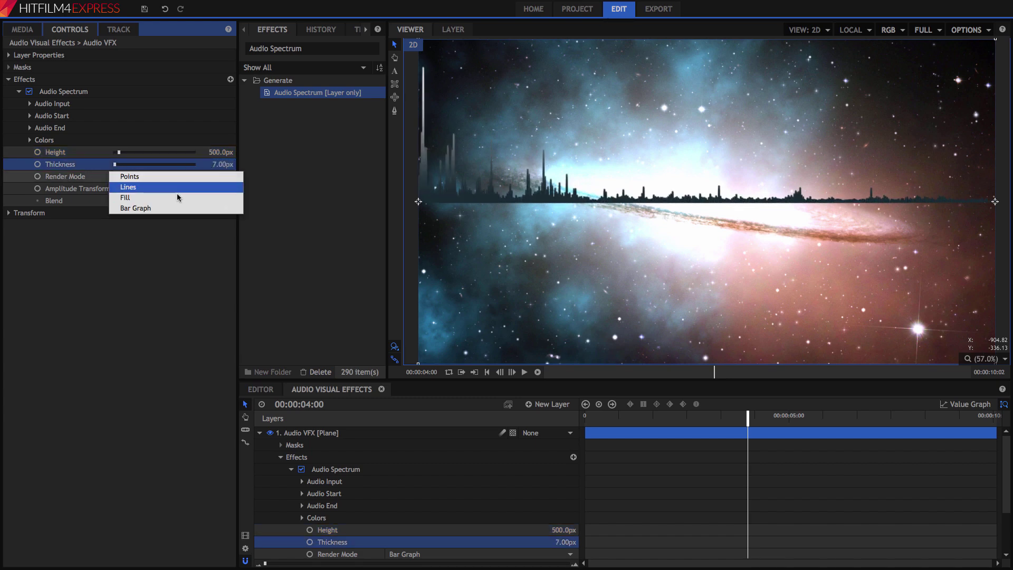
click(178, 197)
click(154, 177)
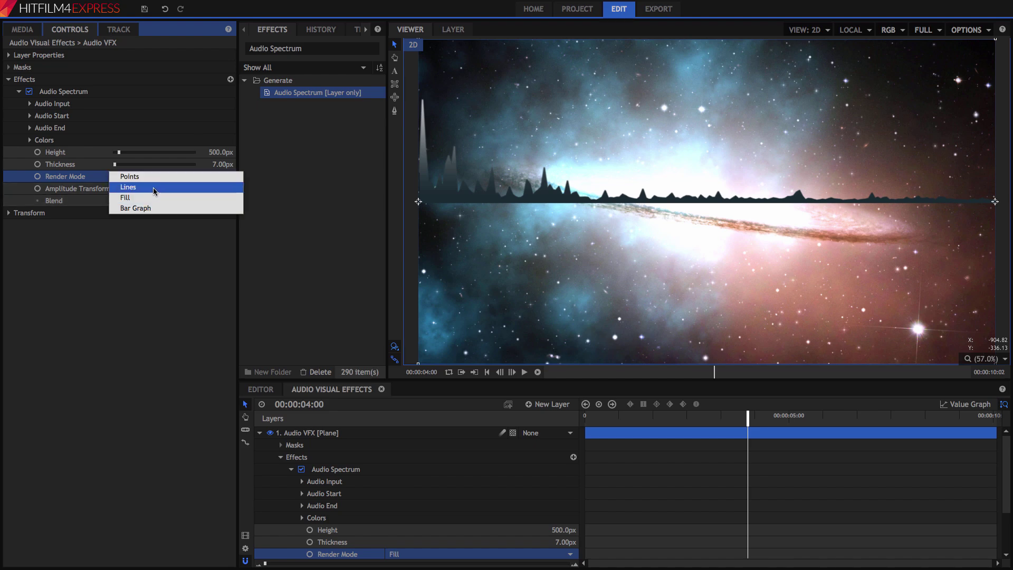
click(154, 191)
click(154, 178)
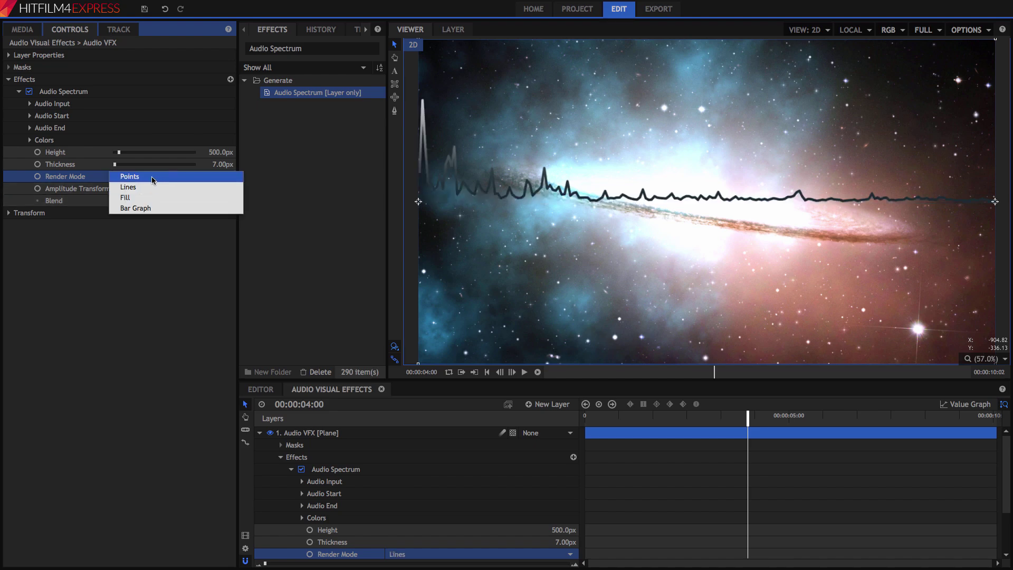
click(153, 178)
click(153, 179)
click(153, 203)
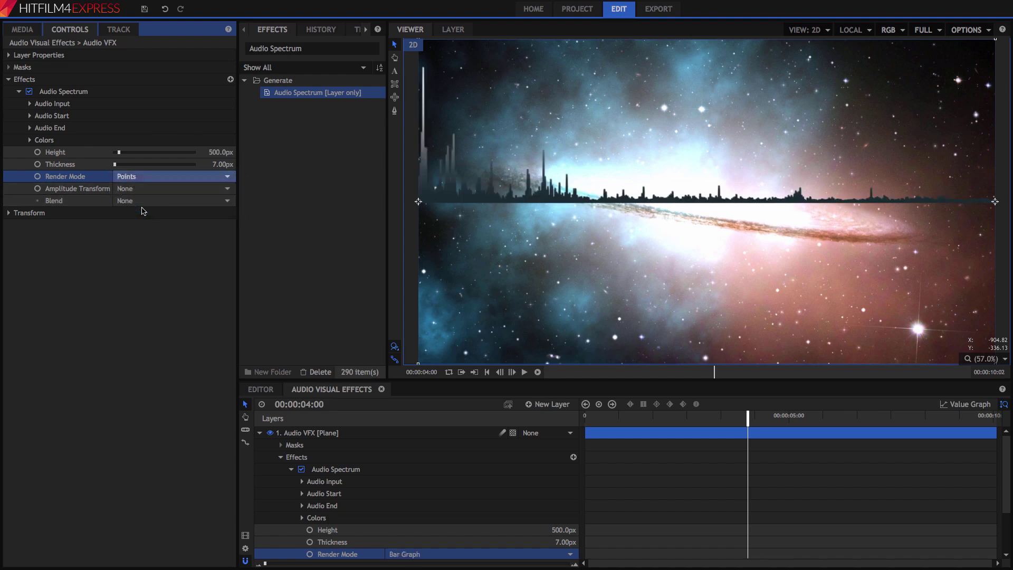
Try the Flip and Mirror amplitude transforms on the spectrum and return the setting to None.
click(153, 189)
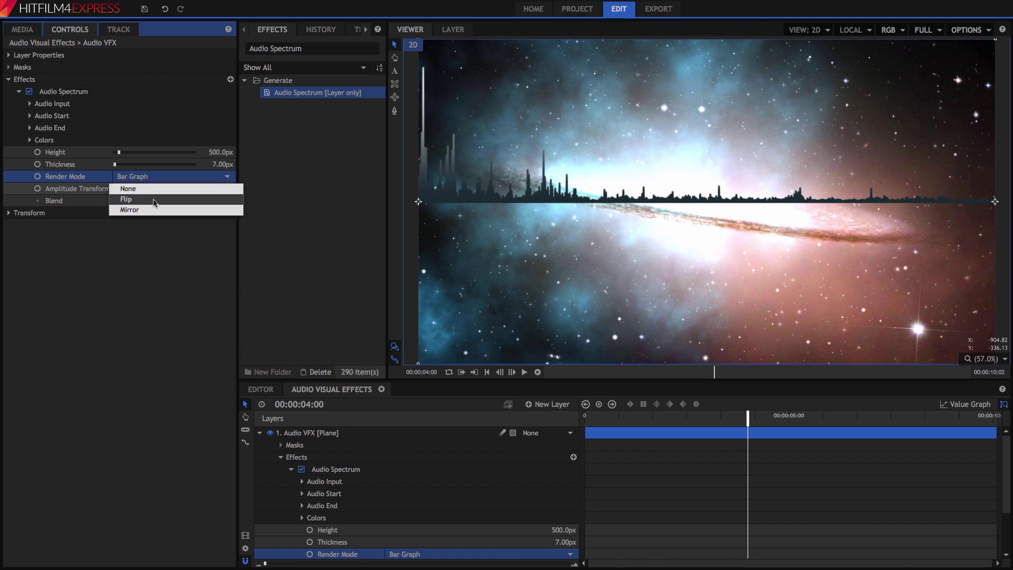
click(153, 199)
click(153, 189)
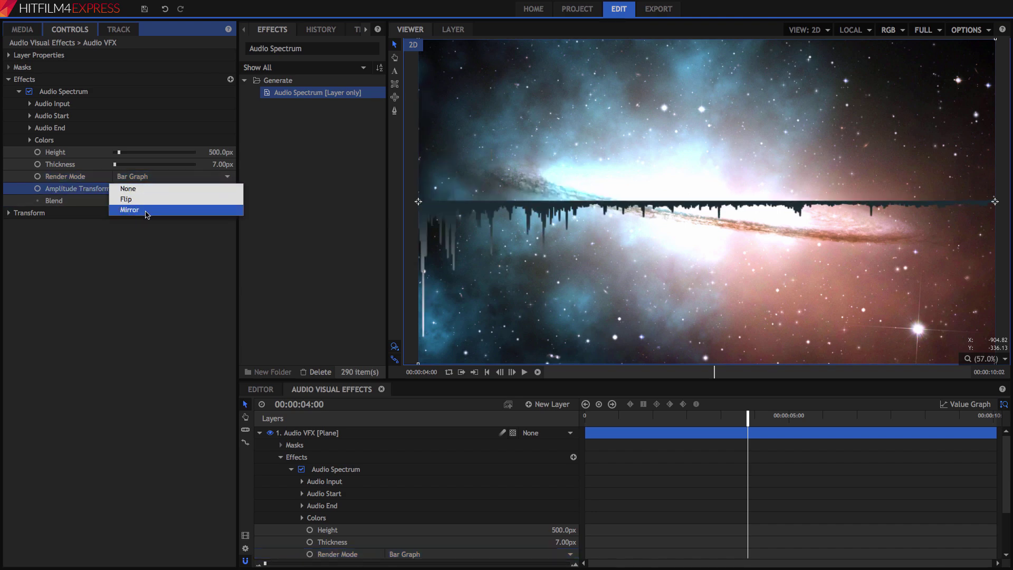
click(150, 211)
click(151, 189)
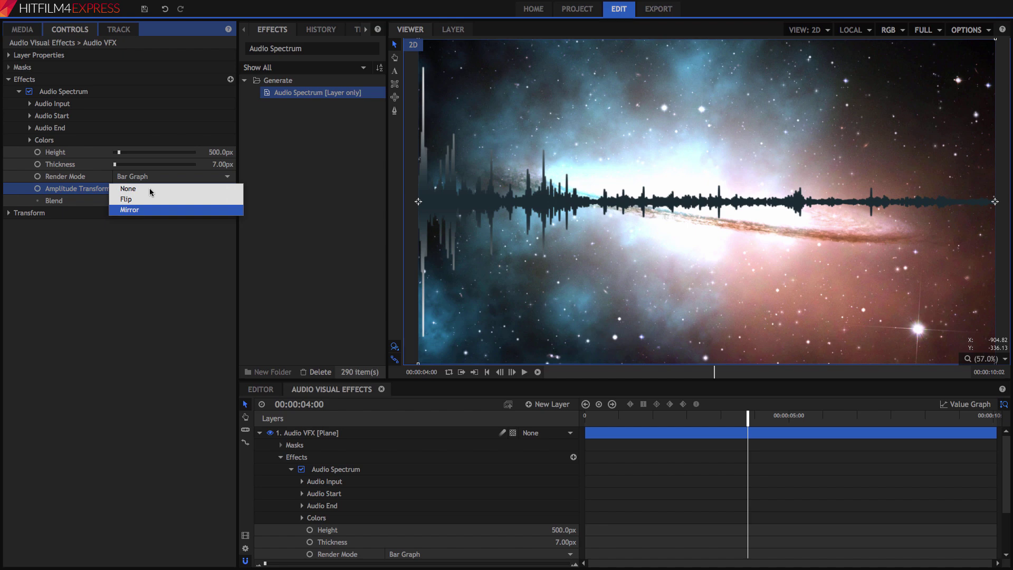
click(149, 192)
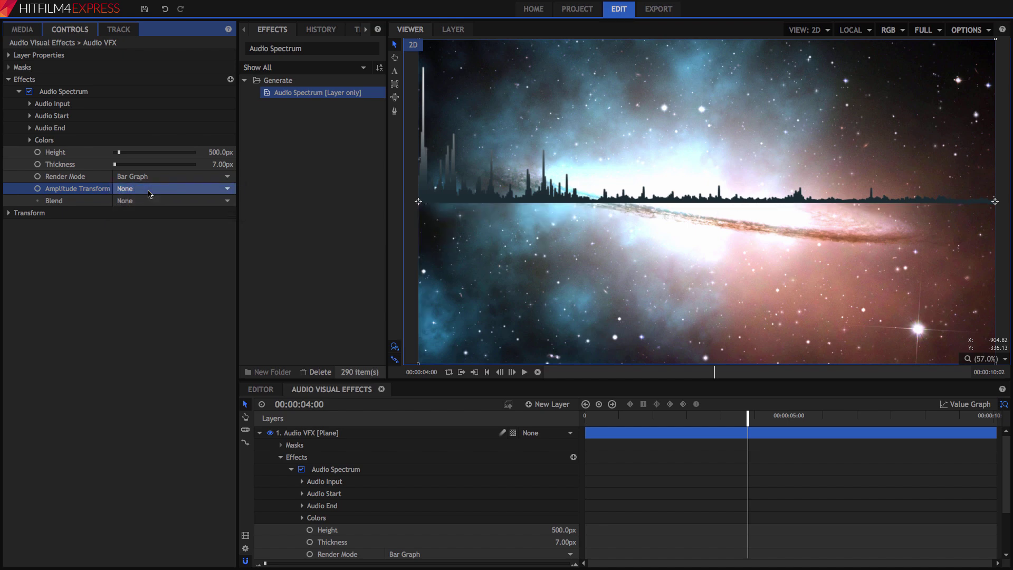
Find the Polar Warp effect and add it below Audio Spectrum in the Audio VFX layer's effects.
drag(270, 49, 326, 50)
key(ctrl+a)
text(polar)
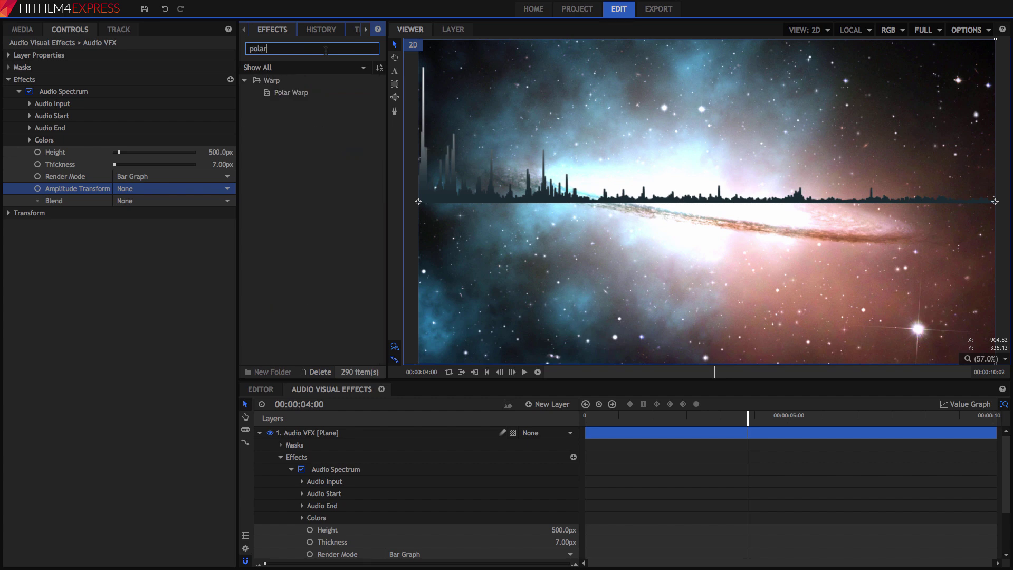
drag(298, 91, 49, 209)
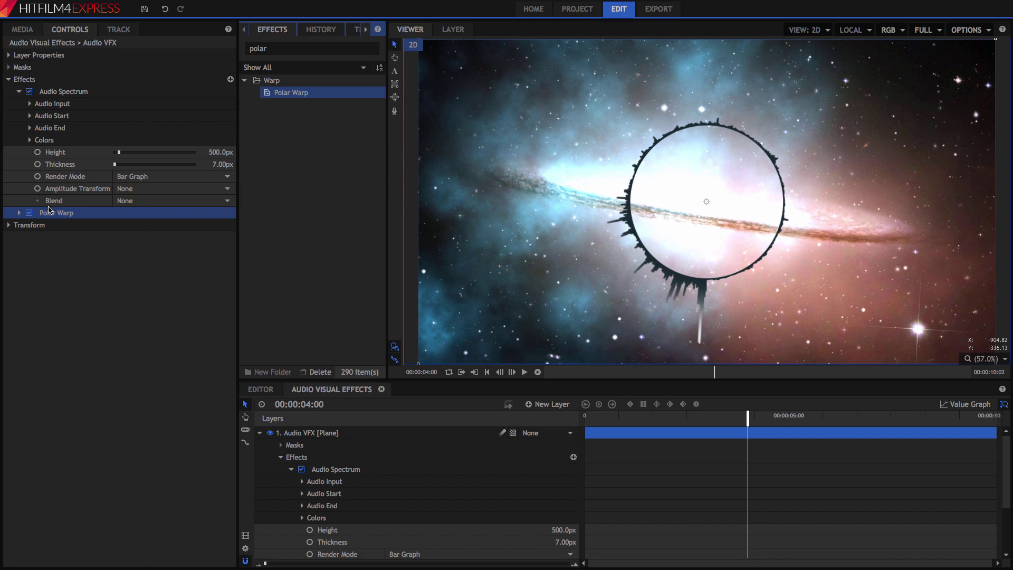
Duplicate the Audio Spectrum effect on the Audio VFX layer.
click(63, 91)
right_click(66, 93)
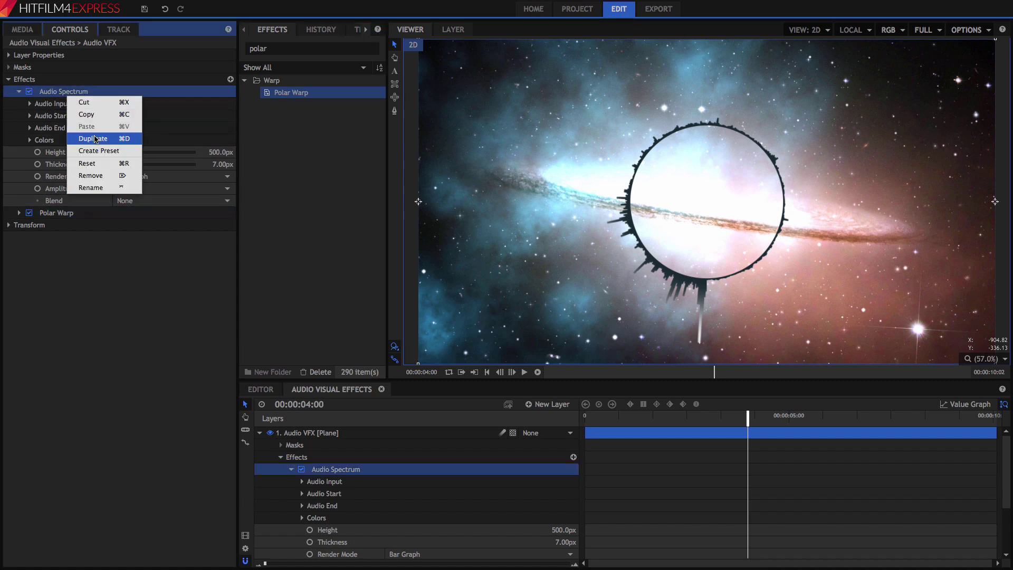
click(104, 139)
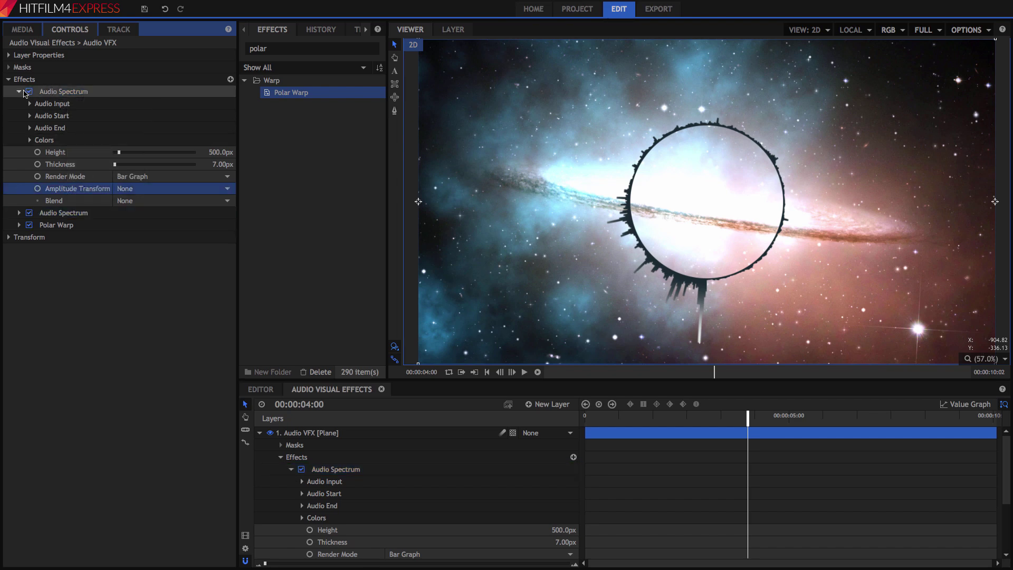
Set the duplicated Audio Spectrum's amplitude transform to Flip and its blend to Normal.
click(19, 92)
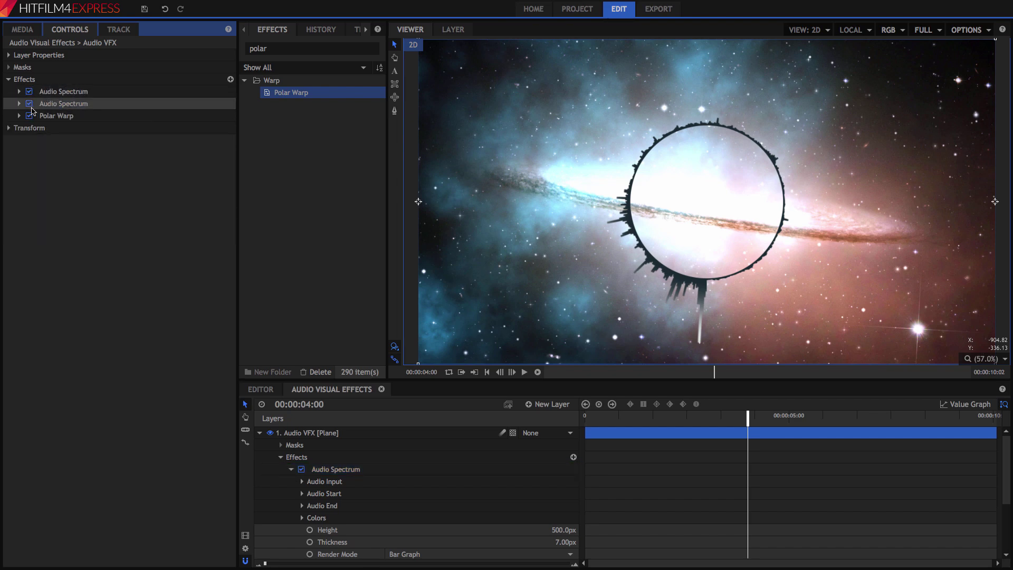
click(19, 104)
click(136, 201)
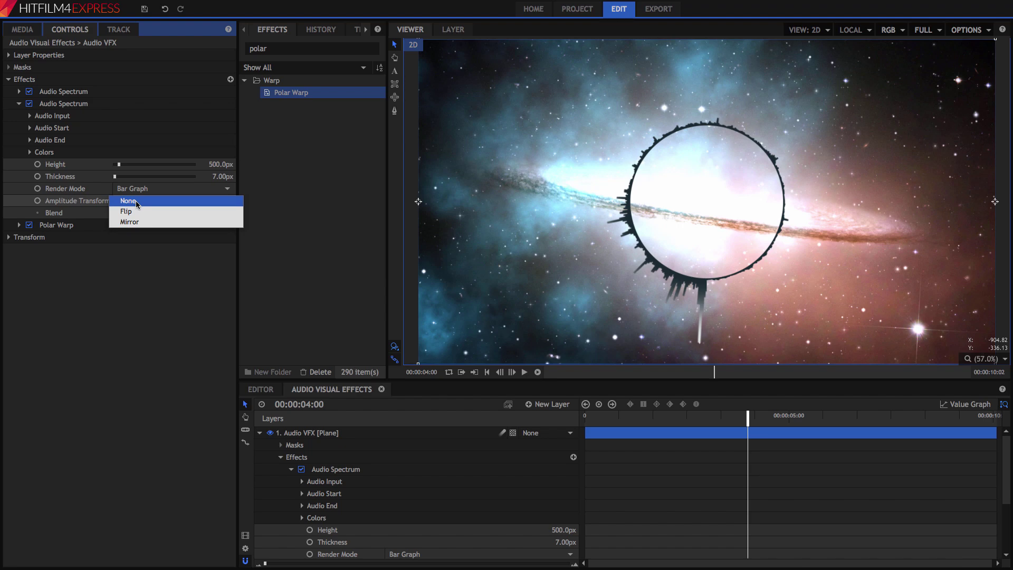
click(137, 212)
click(141, 218)
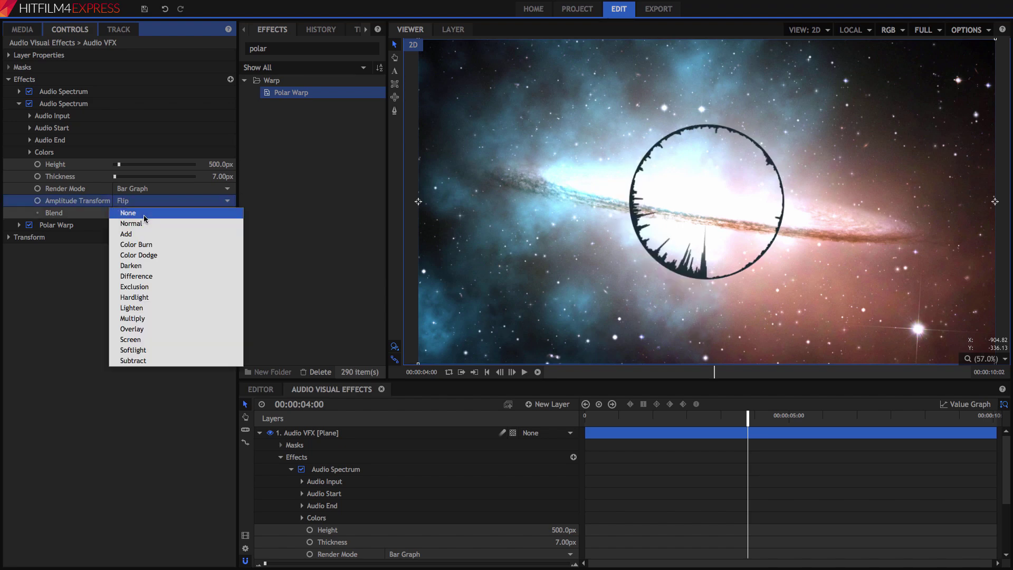
click(141, 224)
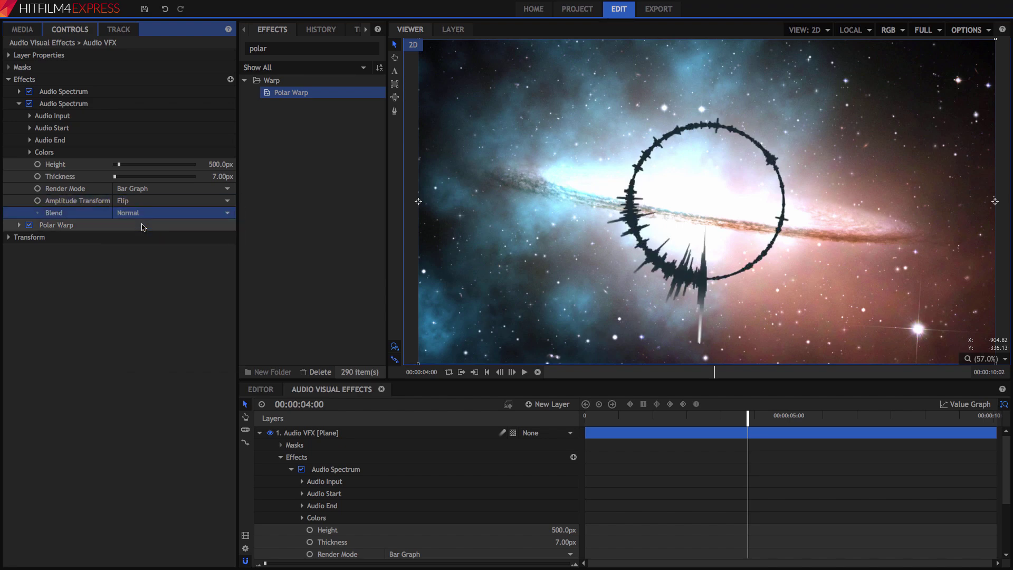
Set the second Audio Spectrum to the Lines render mode with a height of 100 px and a thickness of 10 px.
click(140, 188)
click(143, 200)
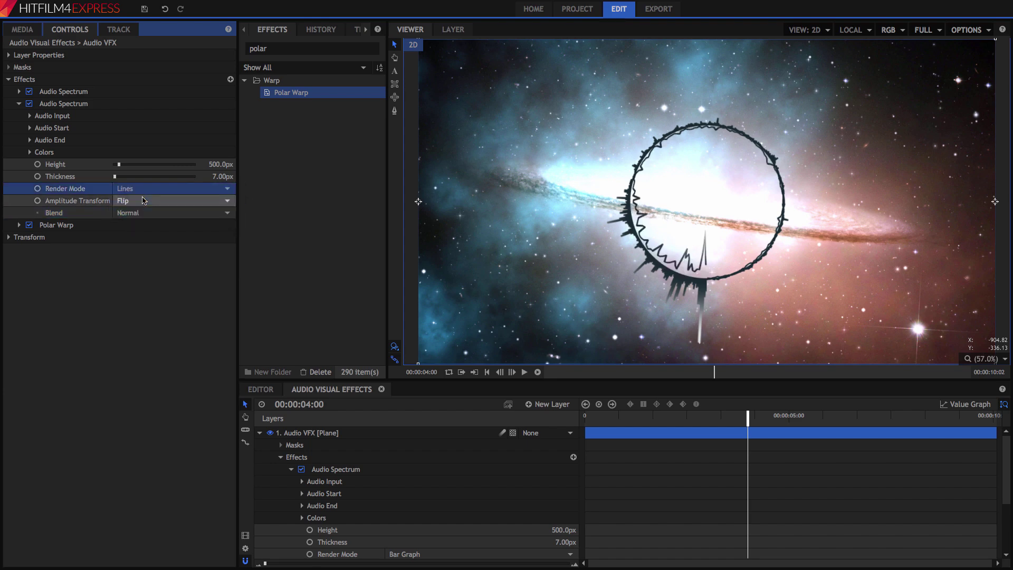
drag(119, 165, 115, 167)
click(214, 177)
text(10)
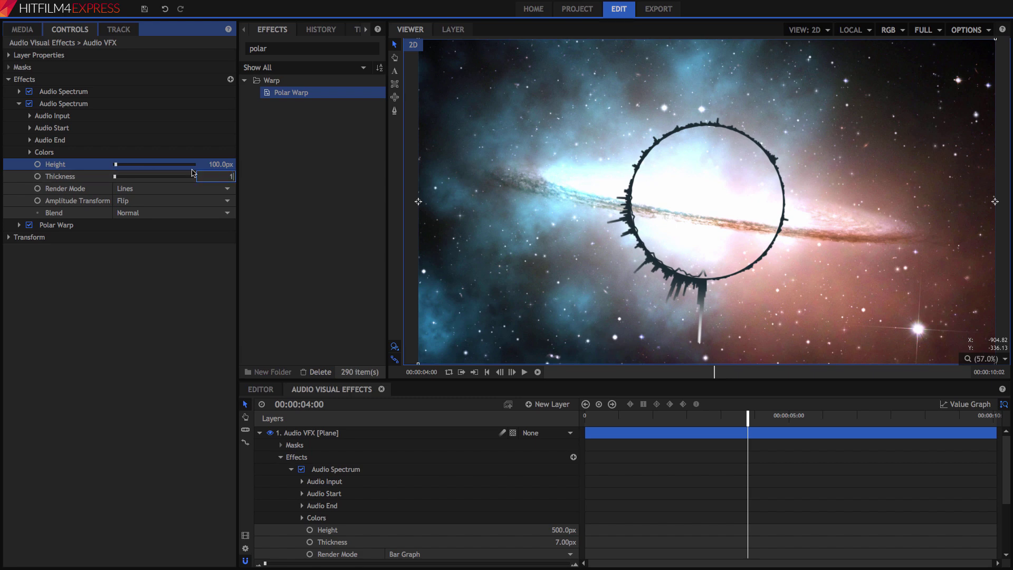
key(Return)
Reduce the second Audio Spectrum's number of colors to 1.
click(31, 152)
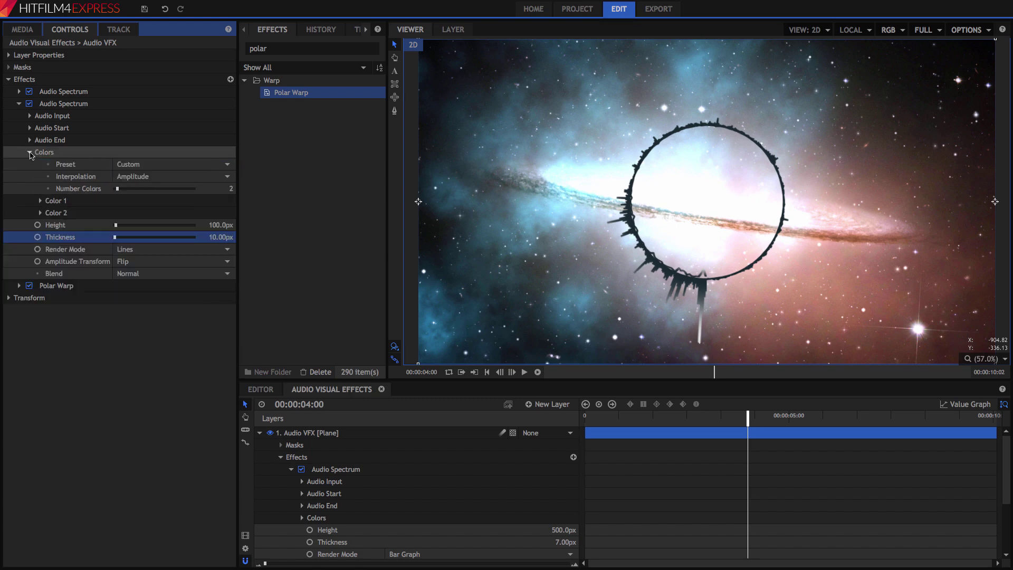
click(214, 188)
text(1)
key(Return)
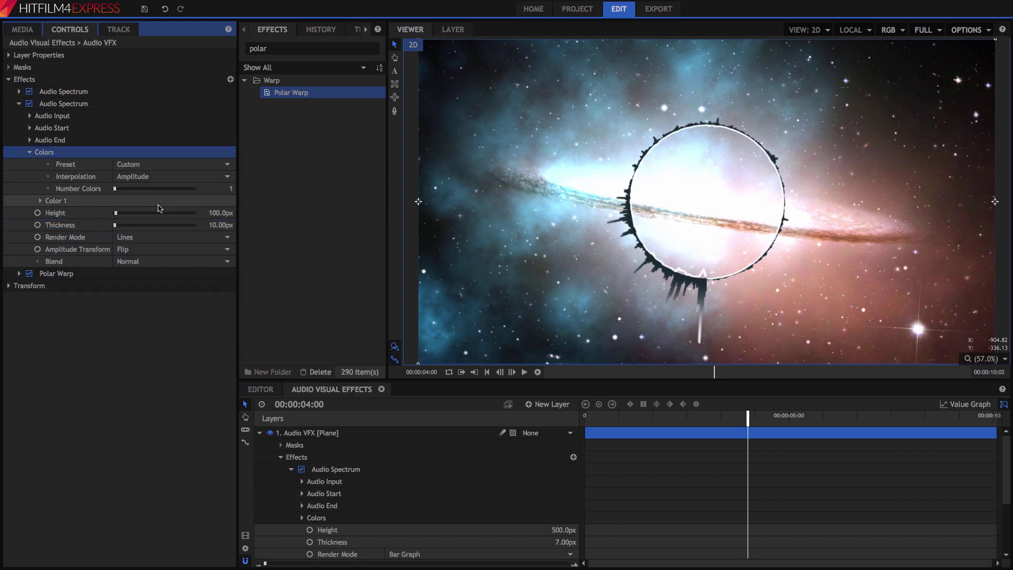
Change Color 1 of the second Audio Spectrum to dark red, RGB 151, 34, 29.
click(40, 201)
click(219, 225)
click(860, 225)
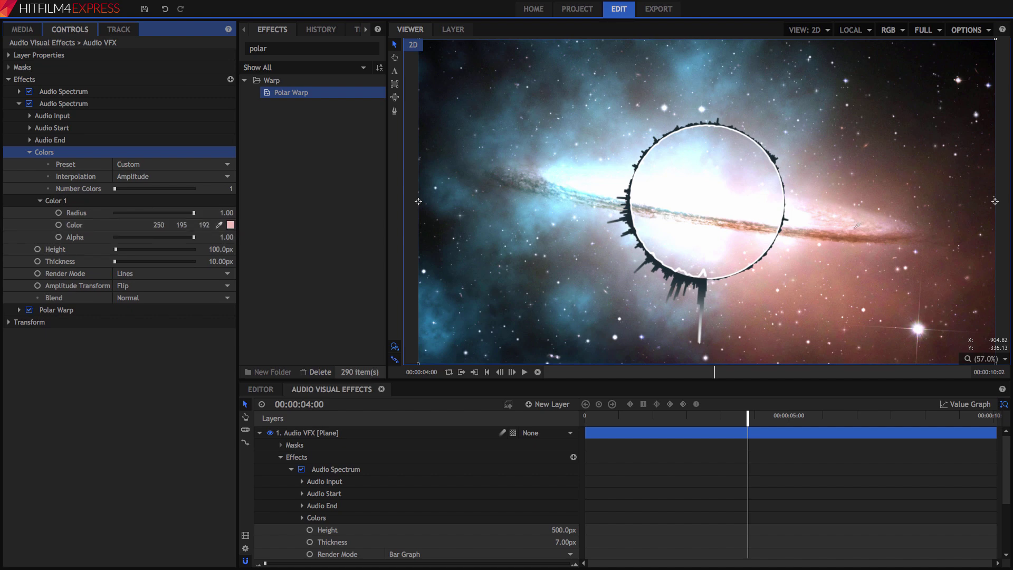
click(230, 226)
click(363, 249)
click(315, 315)
click(348, 358)
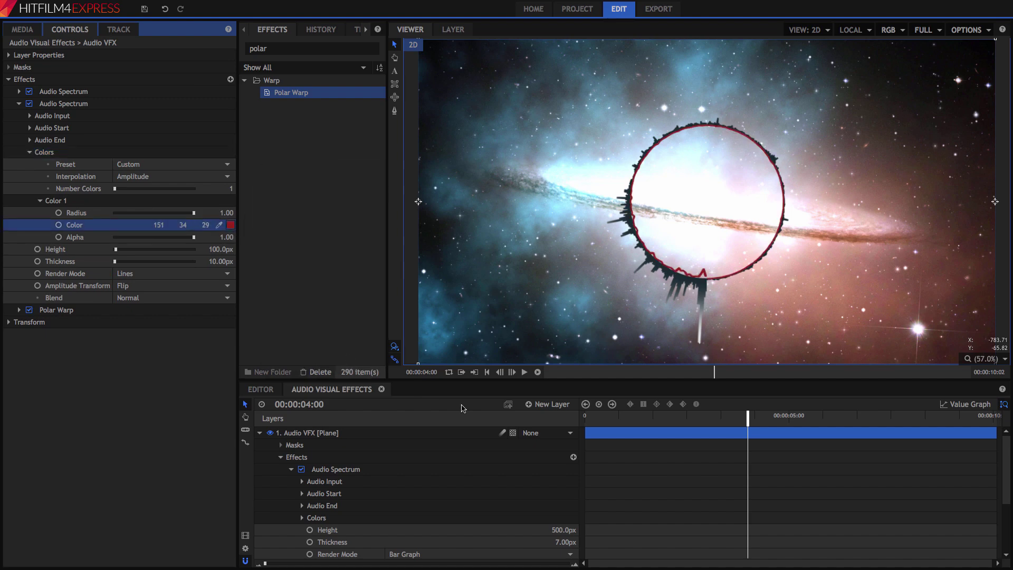
Play the composition from the beginning to preview the two circular spectrums.
click(596, 415)
click(525, 372)
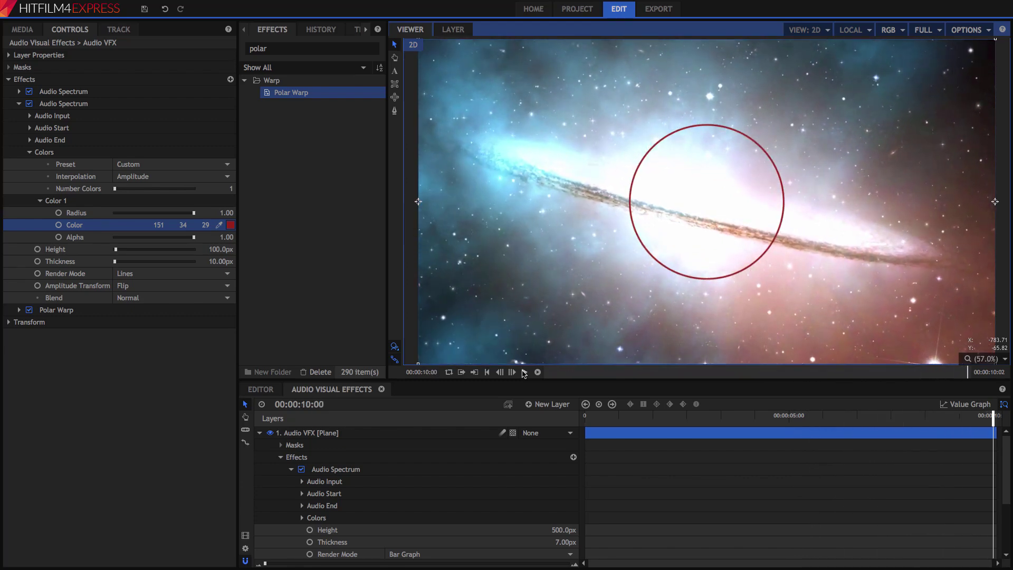
click(524, 373)
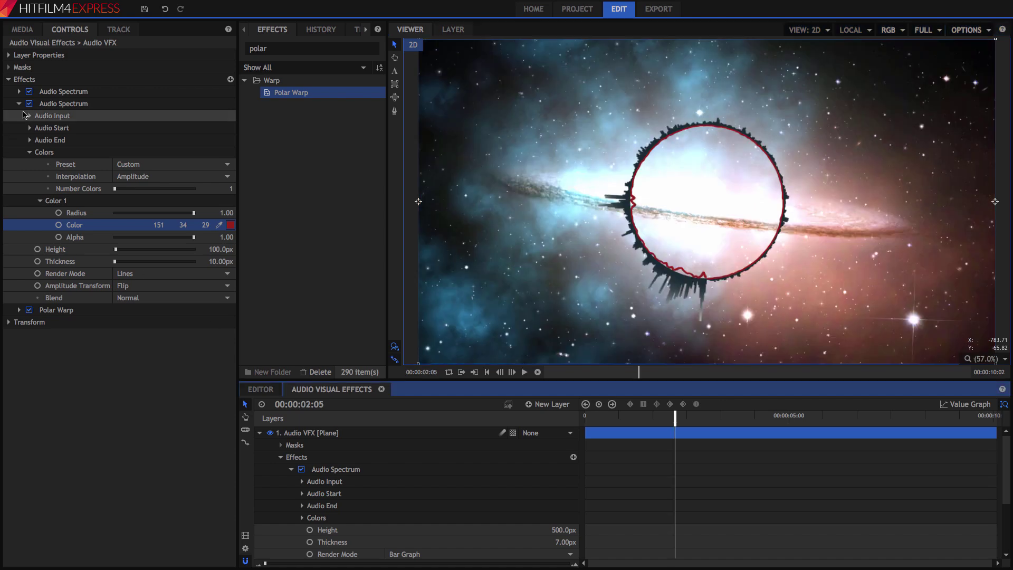
Disable both Audio Spectrum effects and the Polar Warp effect on the Audio VFX layer.
click(19, 103)
click(29, 92)
click(29, 103)
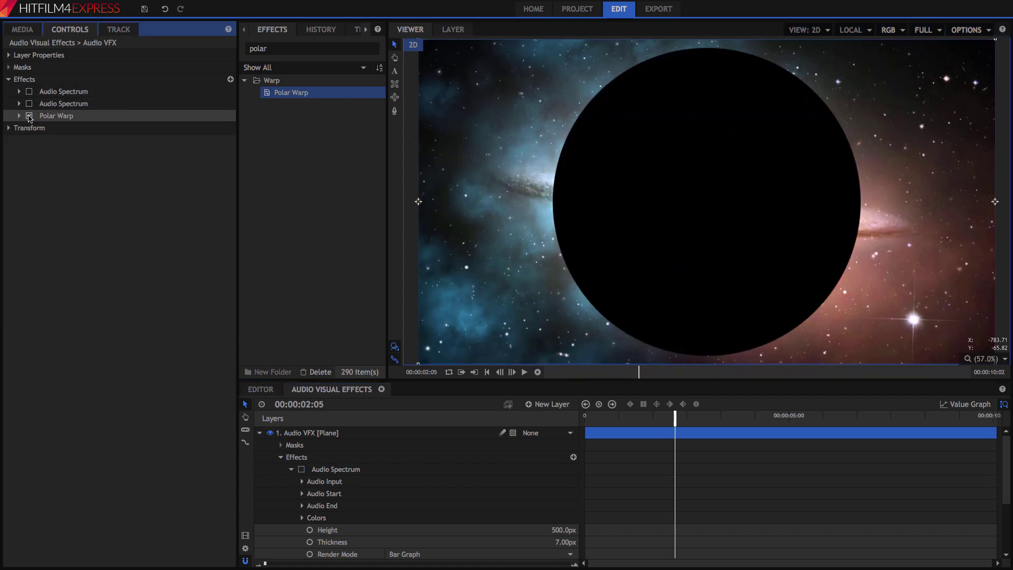
click(29, 116)
Find the Audio Waveform effect and add it above Polar Warp in the Audio VFX layer's effects.
double_click(270, 49)
text(audio)
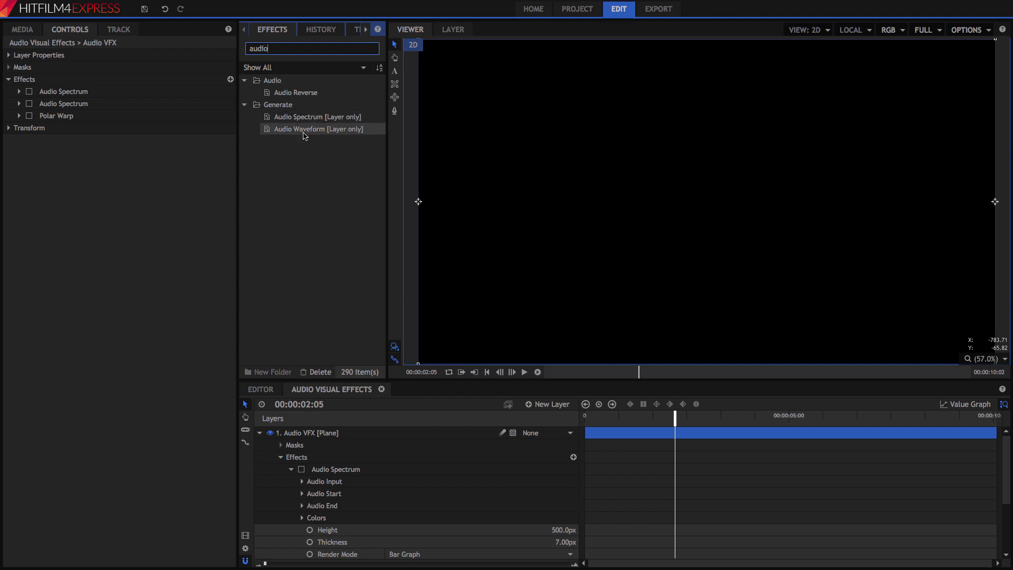
drag(306, 130, 68, 111)
Set the Audio Waveform's audio layer to YouTube ident audio.wav.
click(19, 115)
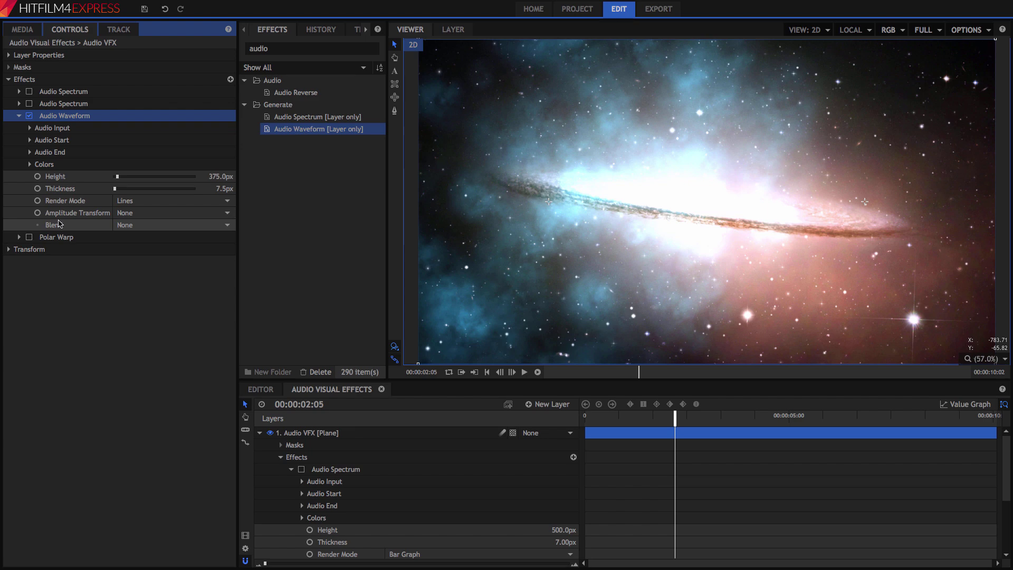
click(30, 128)
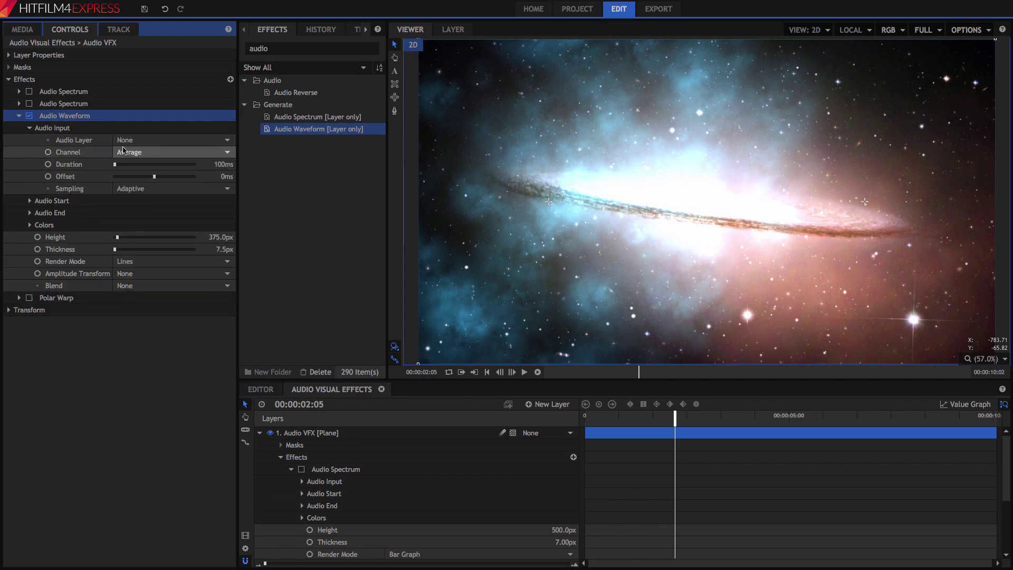
click(148, 144)
click(153, 150)
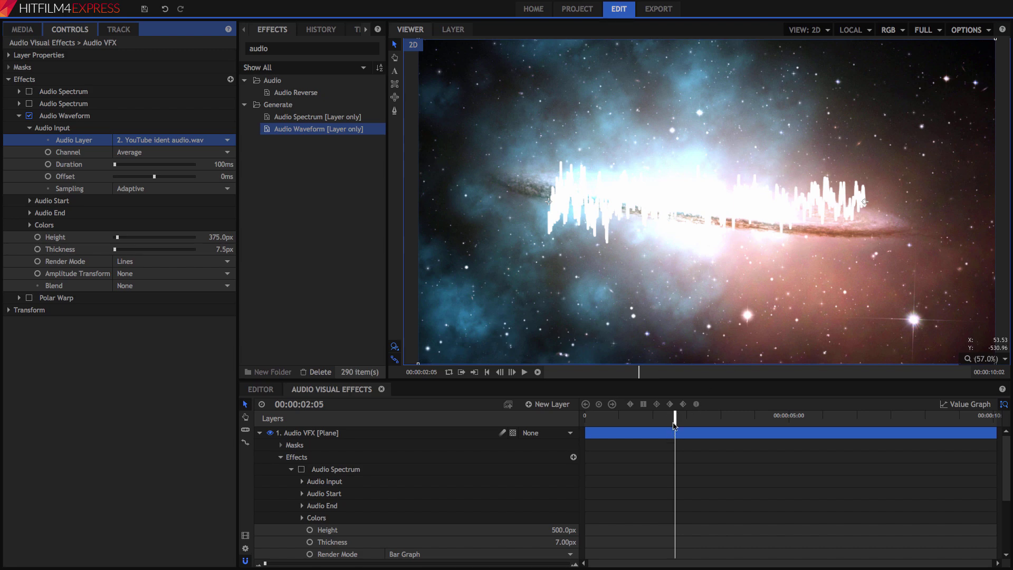
click(77, 117)
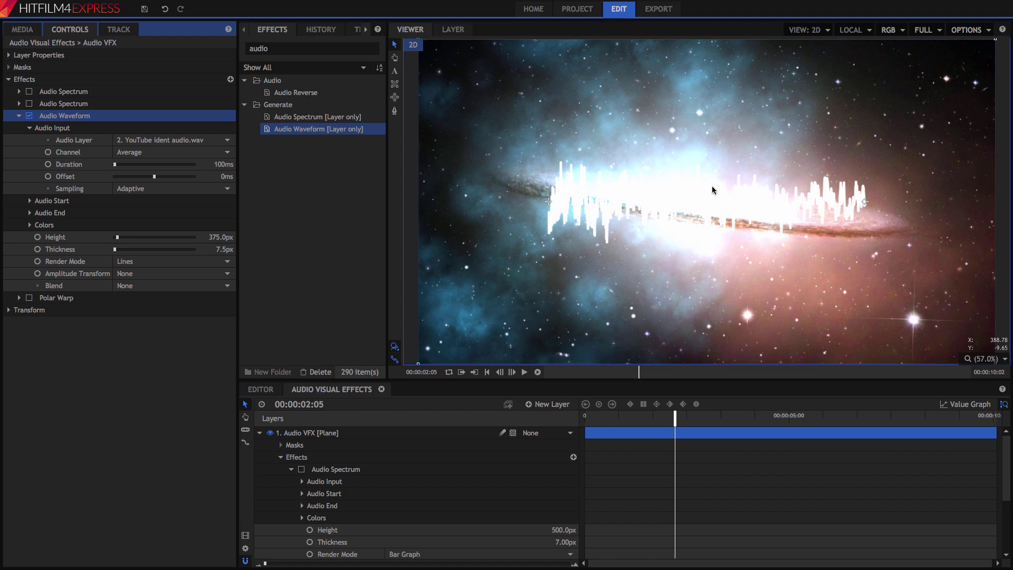
Try an Audio Waveform duration of 14101 ms with the Space BG.mp4 layer hidden, and reset the duration to its default.
drag(115, 164, 152, 168)
click(259, 432)
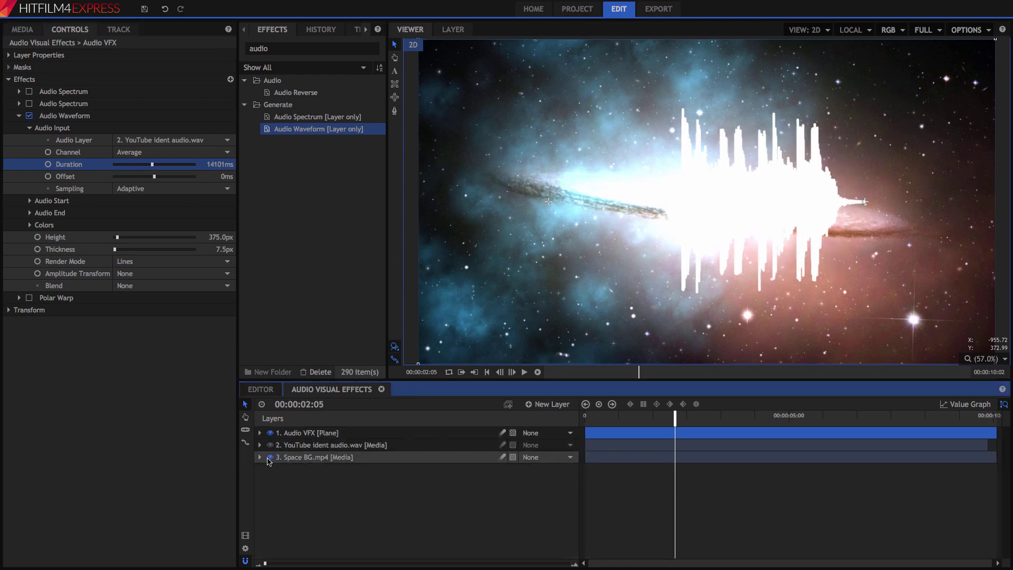
click(270, 457)
drag(675, 417, 768, 427)
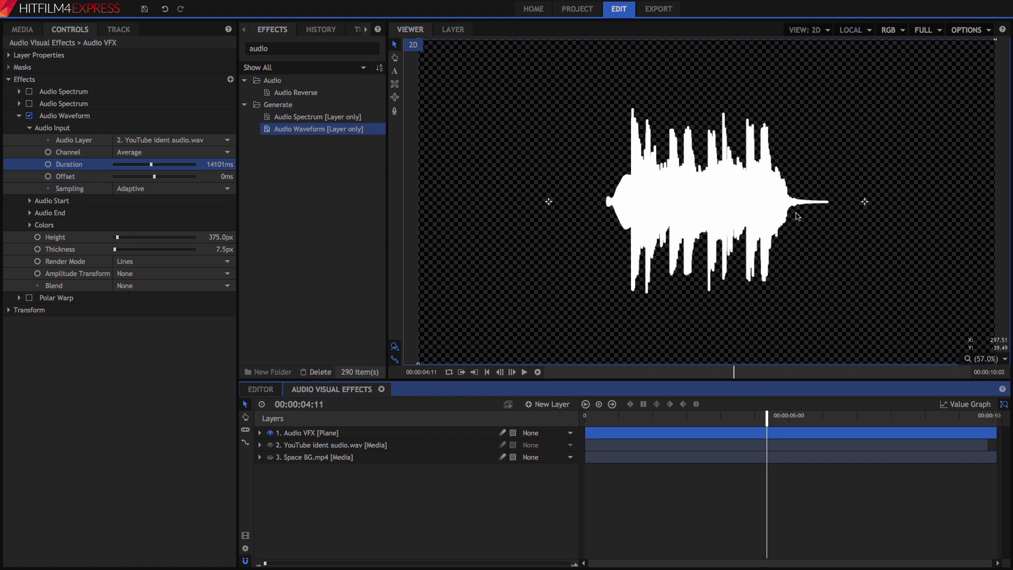
right_click(88, 167)
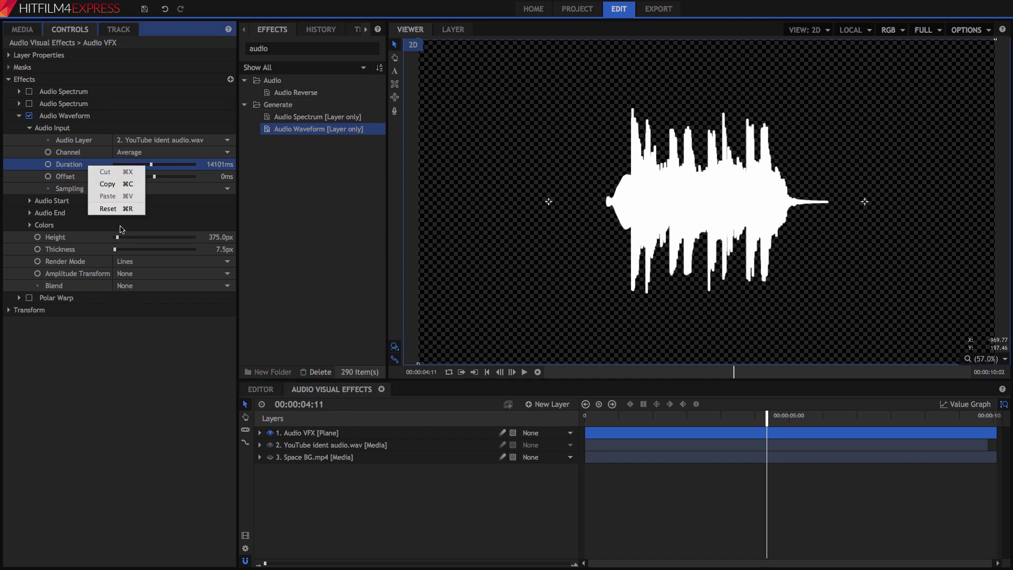
click(109, 208)
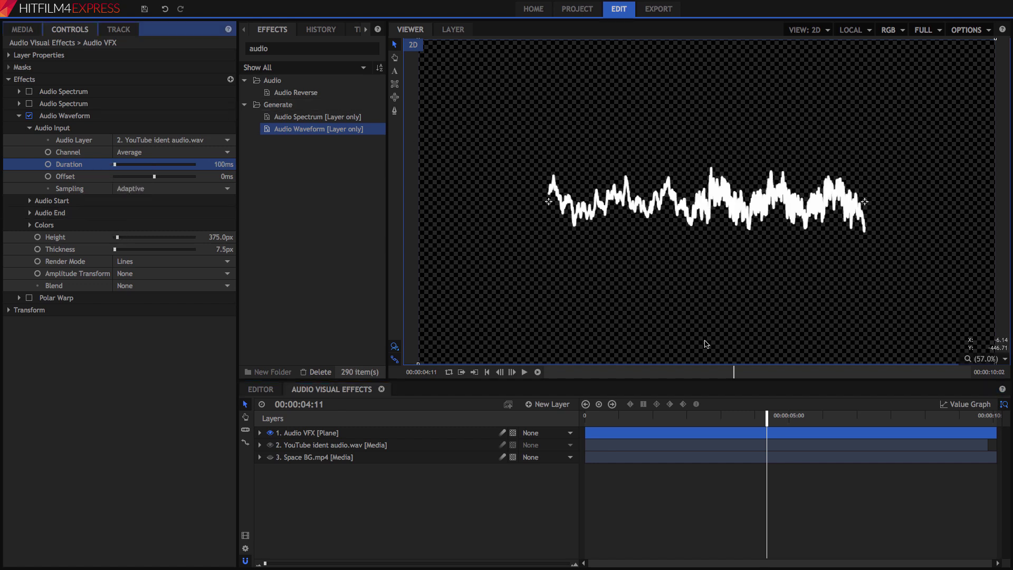
Check the waveform at 00:00:04:00 and review its channel options, keeping Average.
mouse_move(767, 419)
mouse_down()
mouse_move(801, 417)
mouse_move(748, 417)
mouse_up()
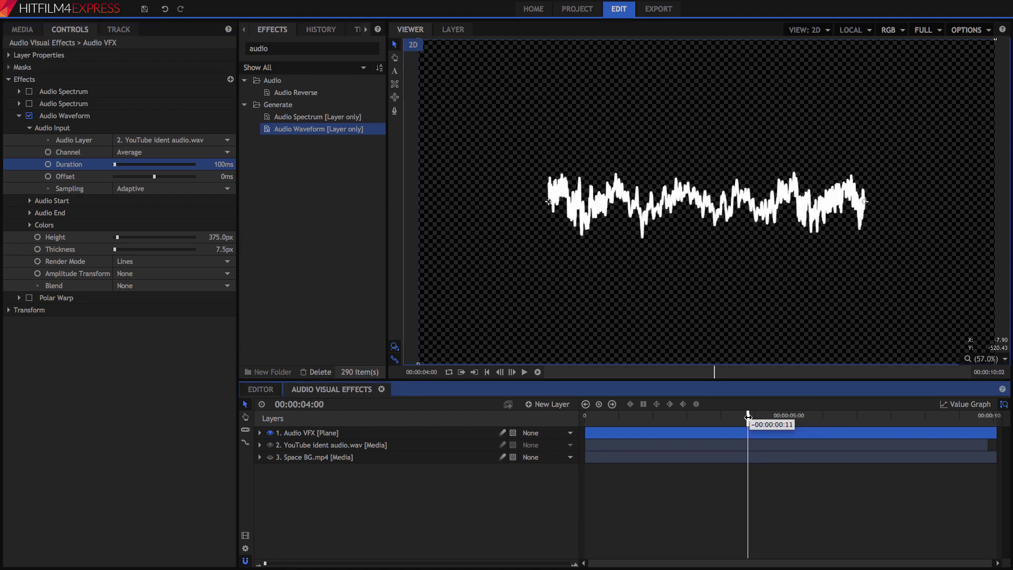
click(149, 152)
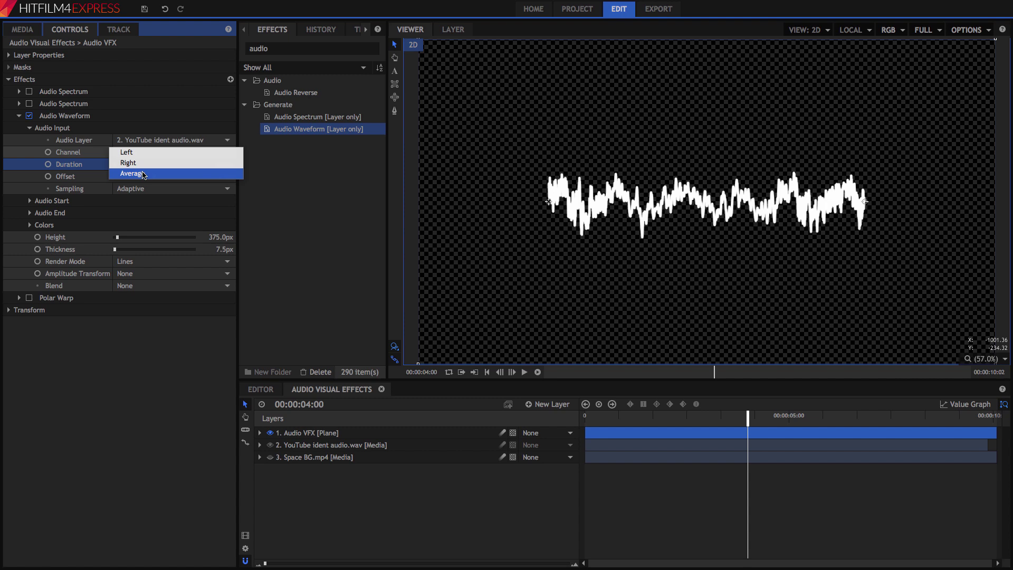
click(143, 174)
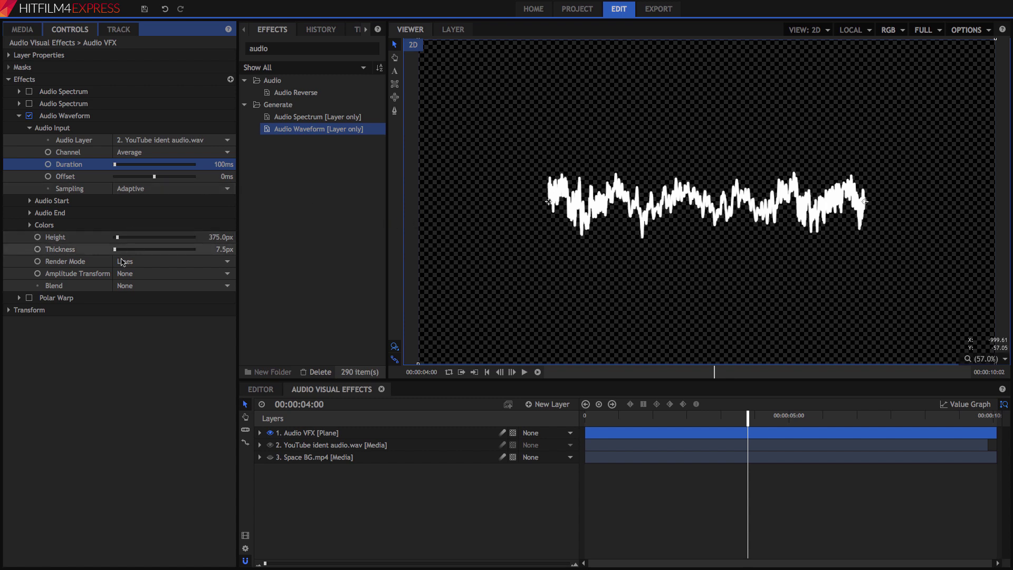
Set the Audio Waveform's amplitude transform to Mirror and its render mode to Fill.
click(156, 273)
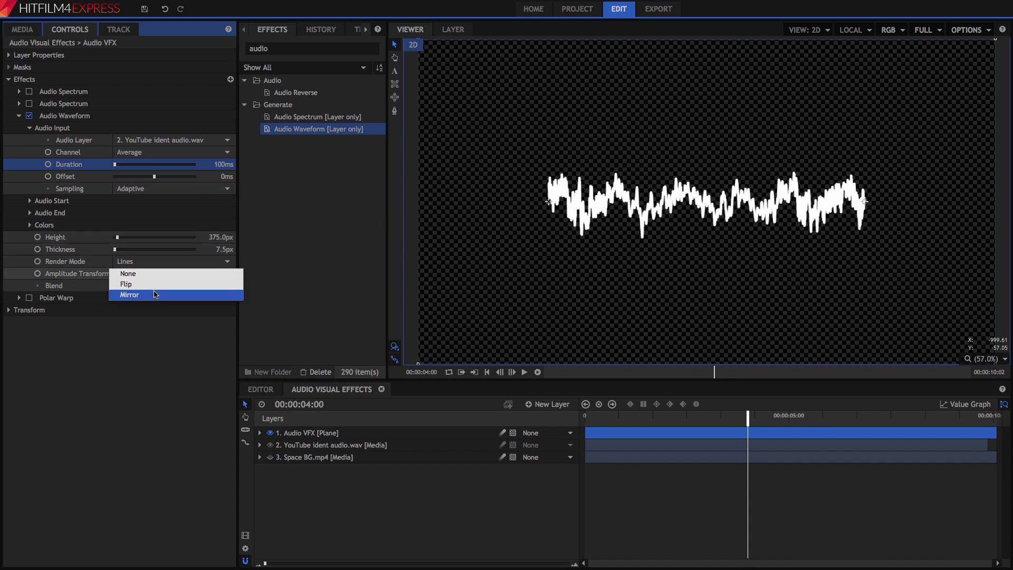
click(153, 293)
click(154, 262)
click(136, 287)
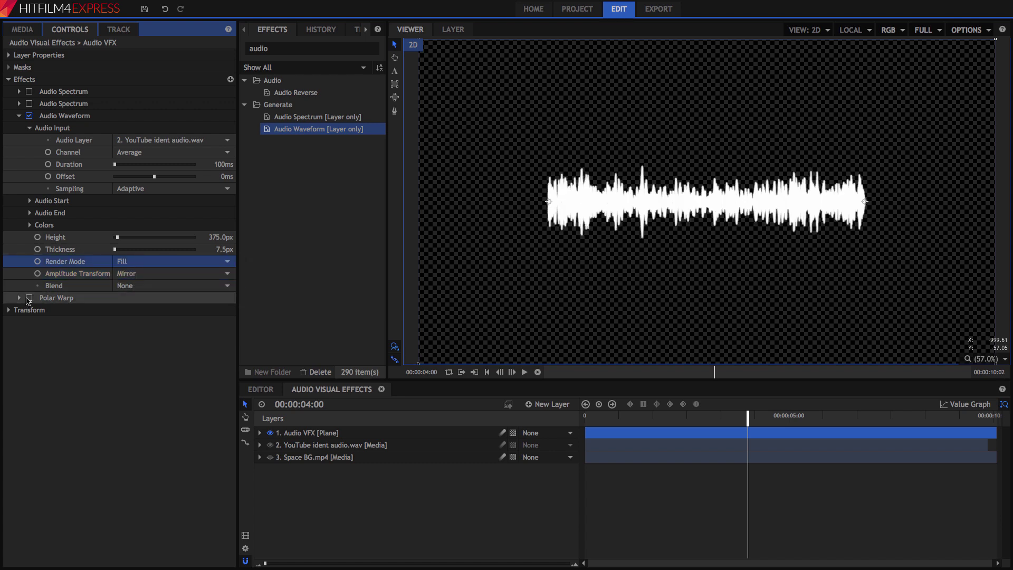
Re-enable Polar Warp and close the waveform circle by setting Audio Start's X position to -961 and Audio End's to 960.
click(29, 298)
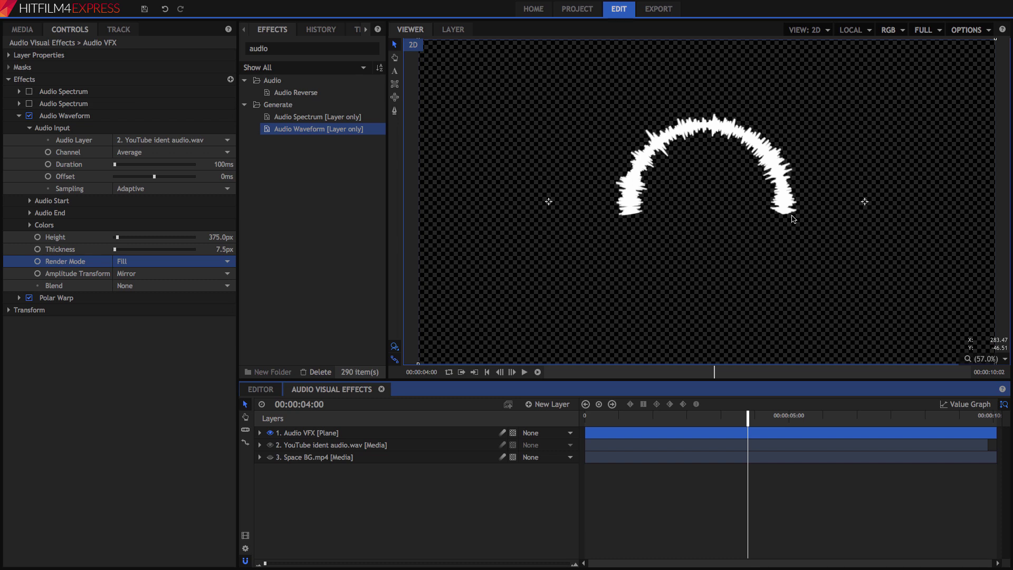
click(30, 201)
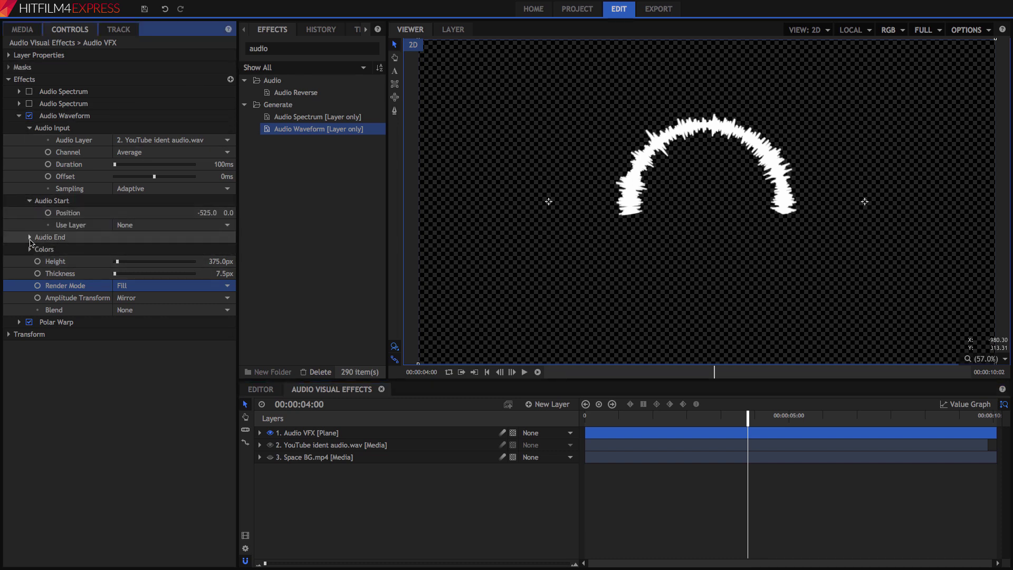
click(30, 238)
drag(206, 213, 0, 214)
drag(208, 249, 438, 249)
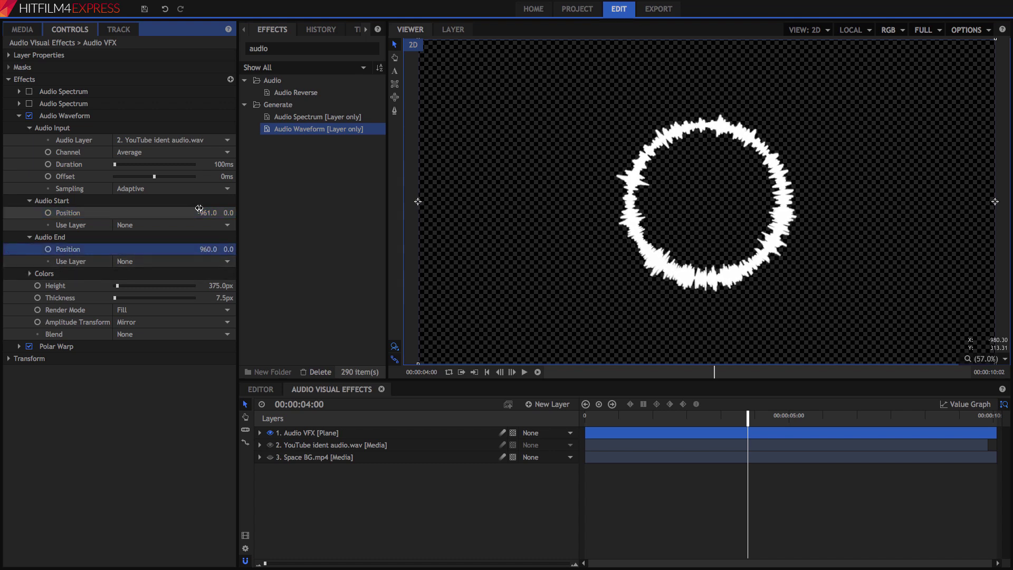
drag(230, 212, 245, 213)
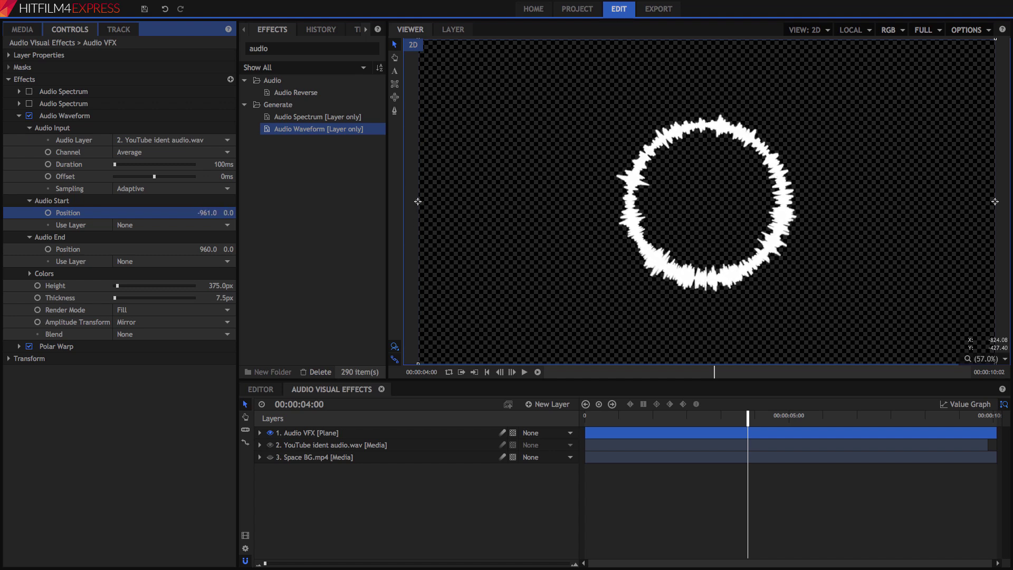
Show the Space BG.mp4 layer and preview the circular waveform from the beginning of the composition.
click(587, 415)
click(269, 457)
click(524, 372)
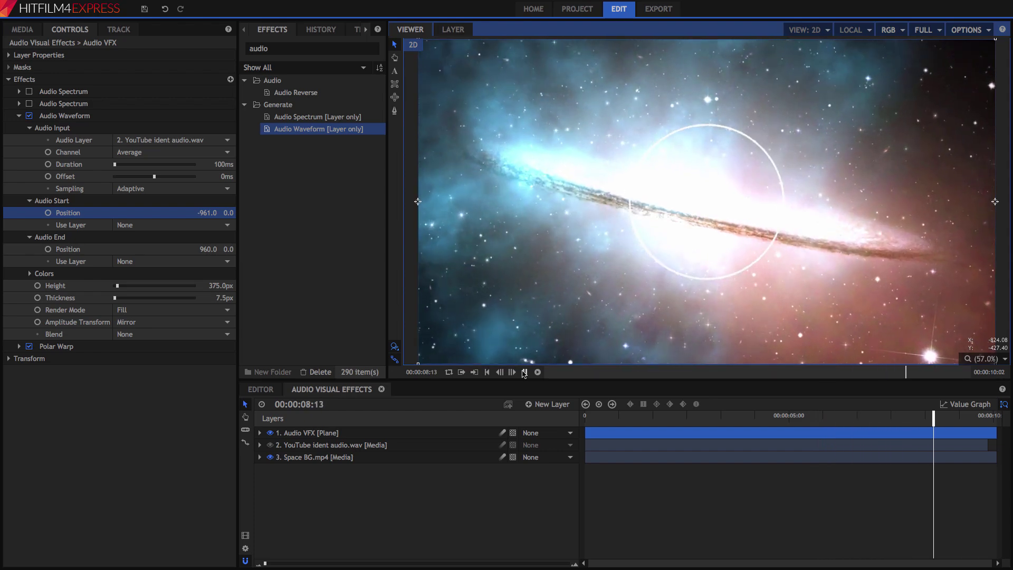
click(690, 420)
Disable Audio Waveform and Polar Warp, and add the Atomic Particle effect below them on the Audio VFX layer.
double_click(259, 48)
text(atomic)
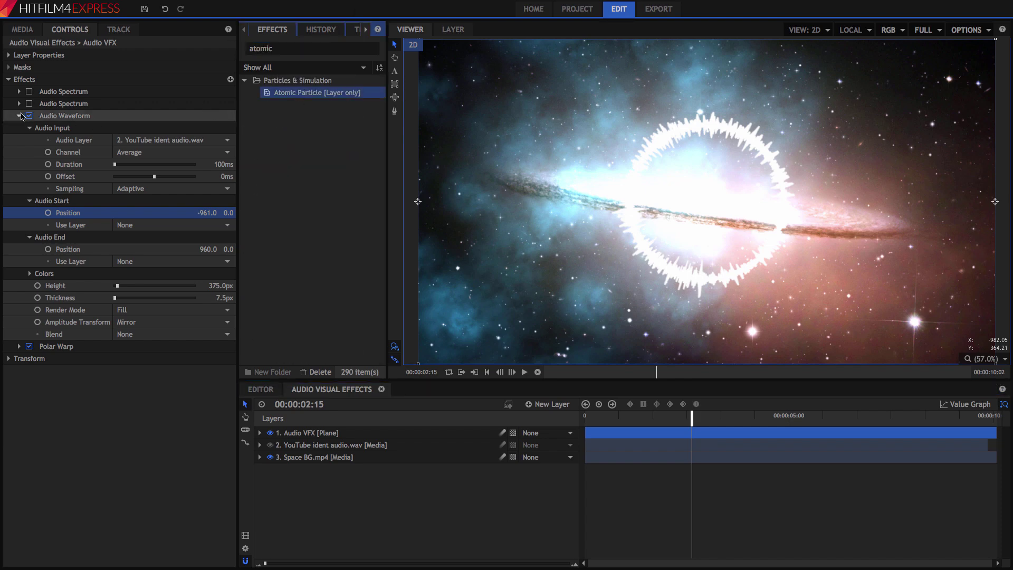
click(19, 116)
click(29, 115)
click(29, 128)
drag(311, 94, 67, 137)
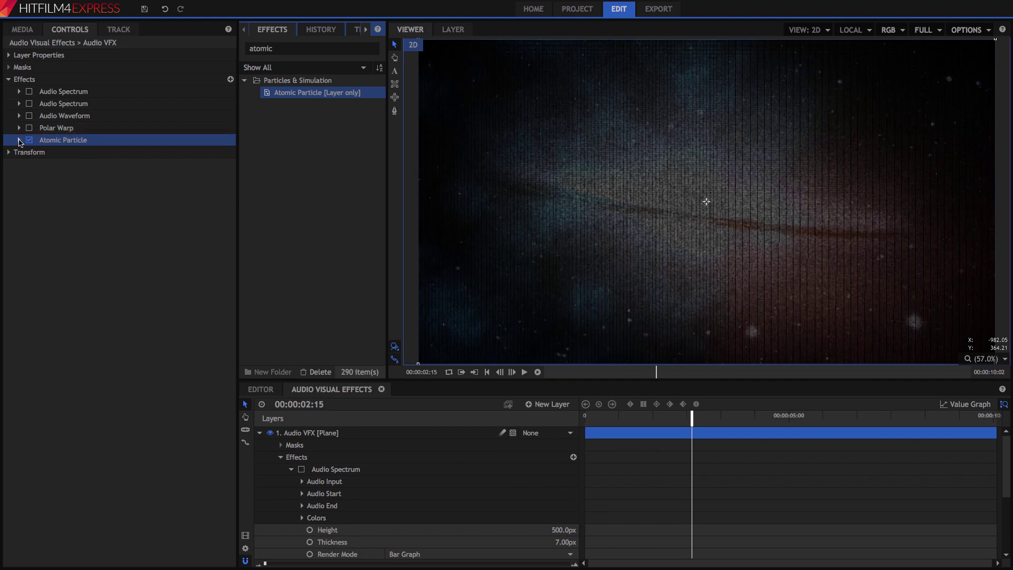
Increase the fractal displace strength of the Atomic Particle effect.
click(19, 140)
click(30, 189)
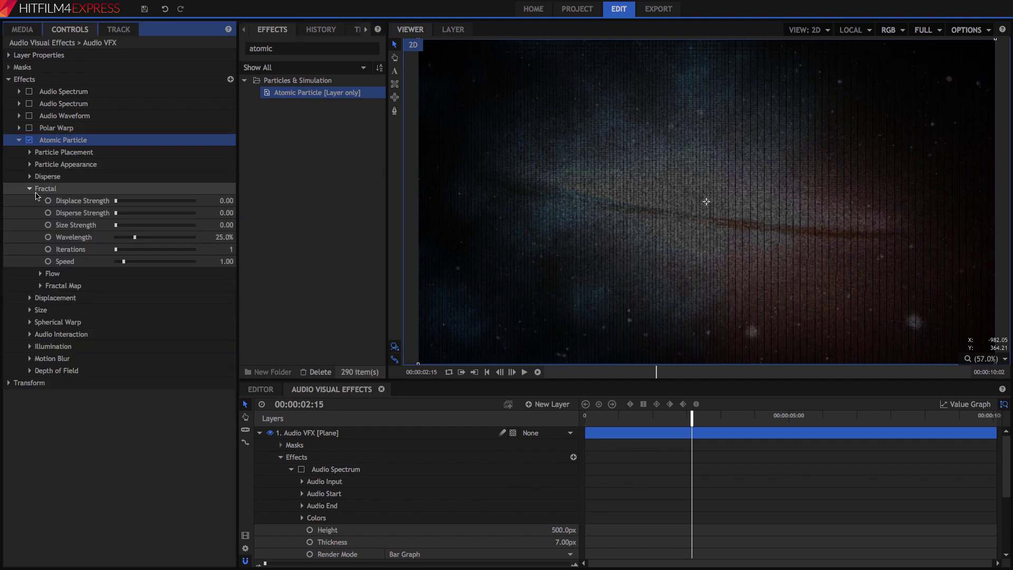
drag(117, 204, 141, 203)
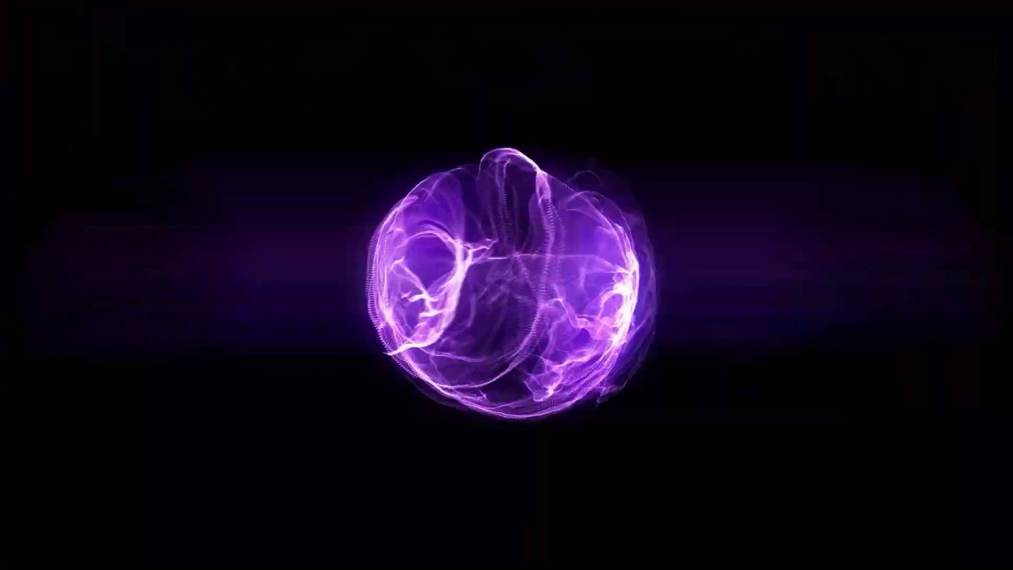